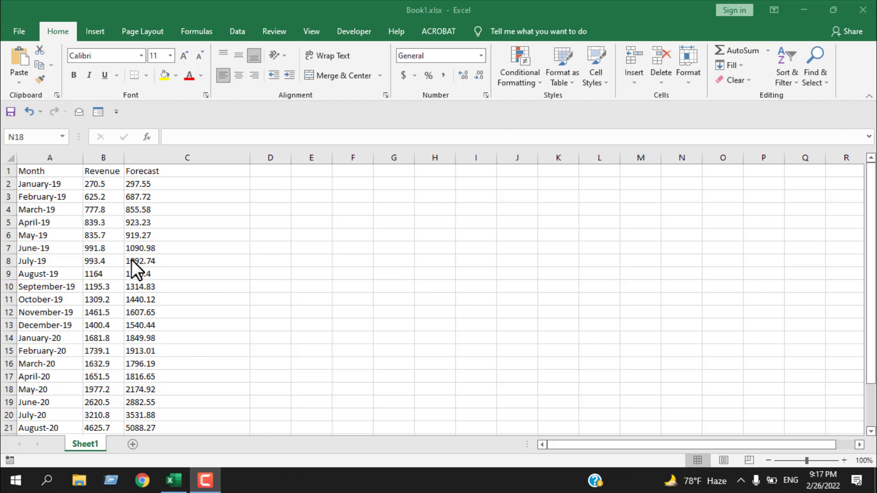
# - Examine the Month, Revenue and Forecast columns from the header row down to the last month
pyautogui.click(91, 211)
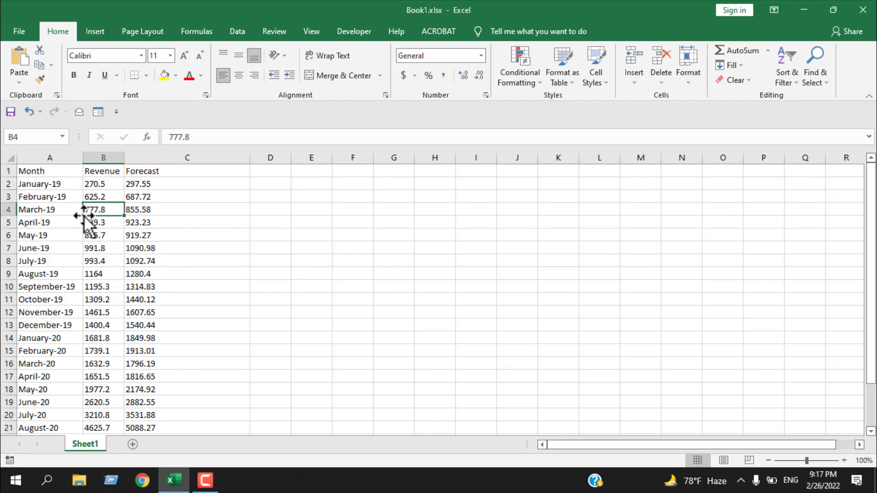
pyautogui.click(47, 172)
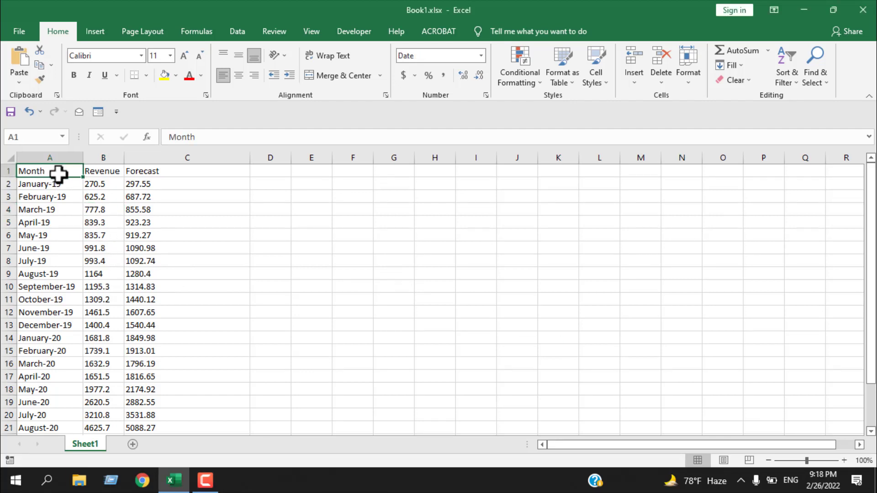
pyautogui.click(95, 171)
pyautogui.click(153, 171)
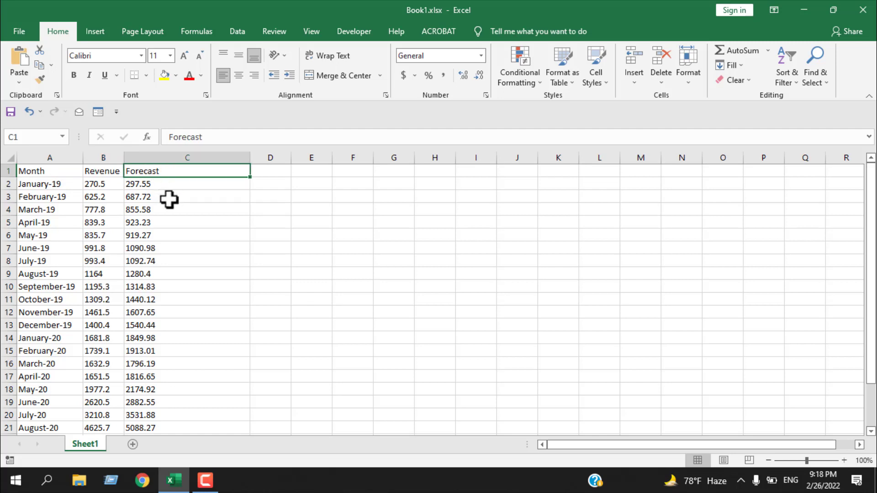
pyautogui.click(108, 304)
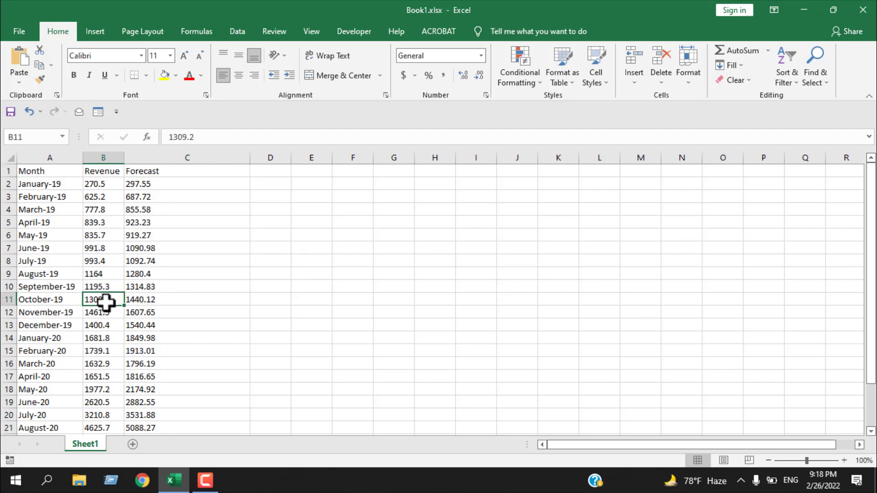
pyautogui.scroll(-4, 135, 366)
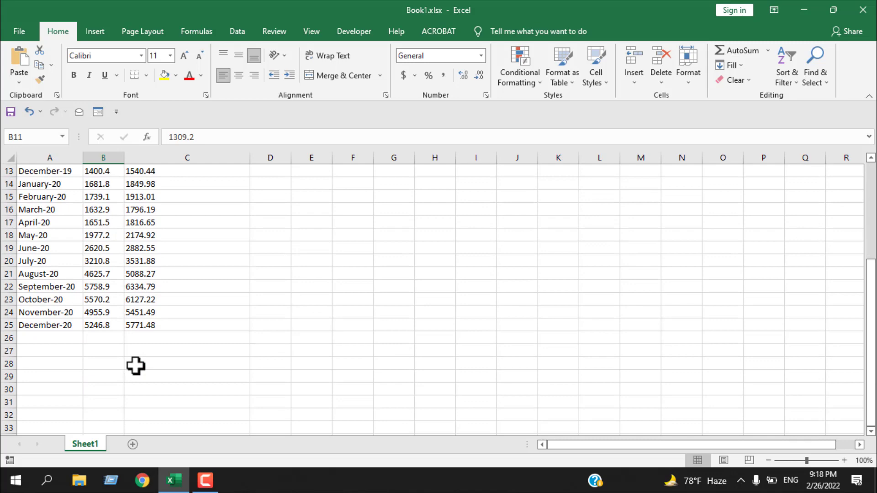
pyautogui.scroll(4, 123, 337)
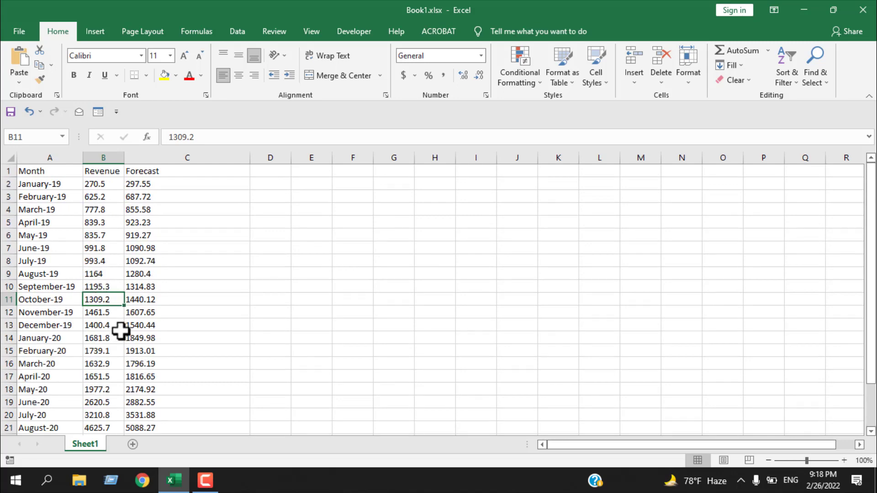
# - Insert a default chart from the monthly sales data, and undo the insertion
pyautogui.hotkey('alt', 'F1')
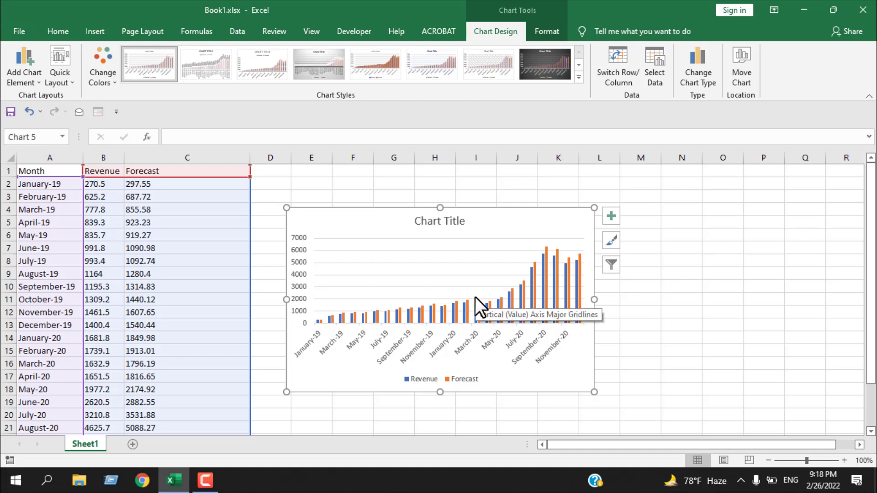
pyautogui.hotkey('ctrl', 'z')
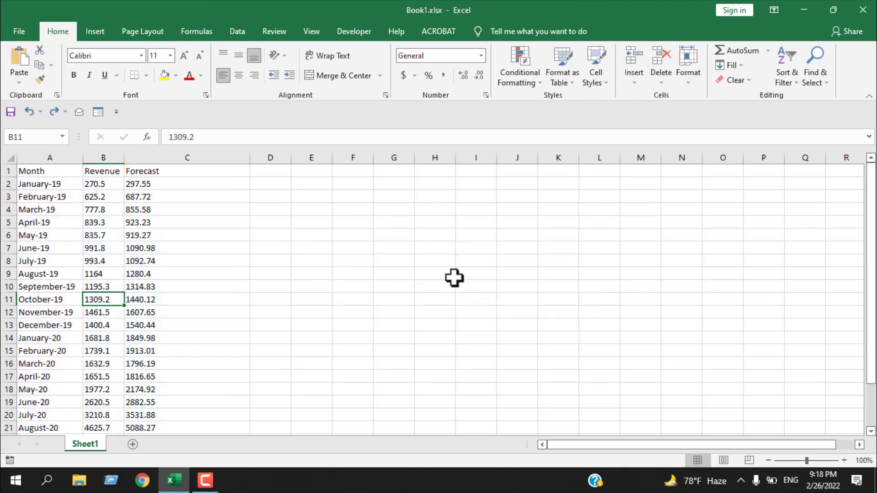
# - Insert the recommended Clustered Column chart comparing monthly Revenue and Forecast
pyautogui.click(96, 32)
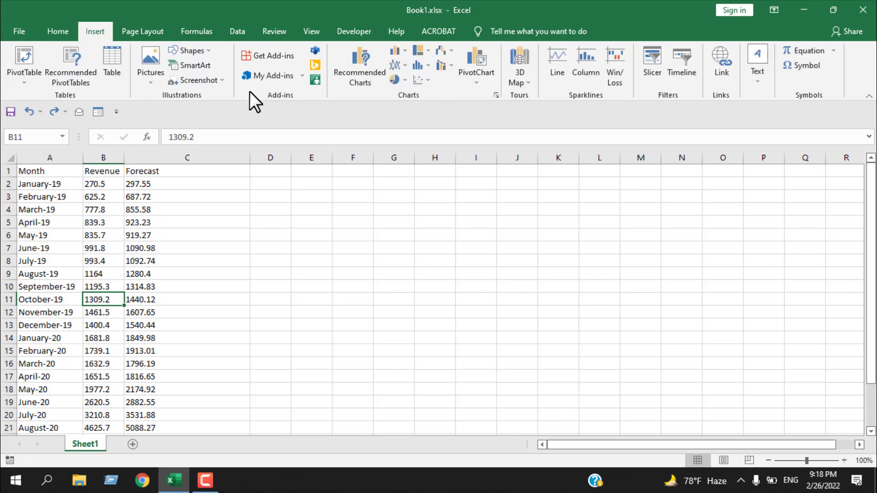
pyautogui.click(347, 73)
pyautogui.click(337, 328)
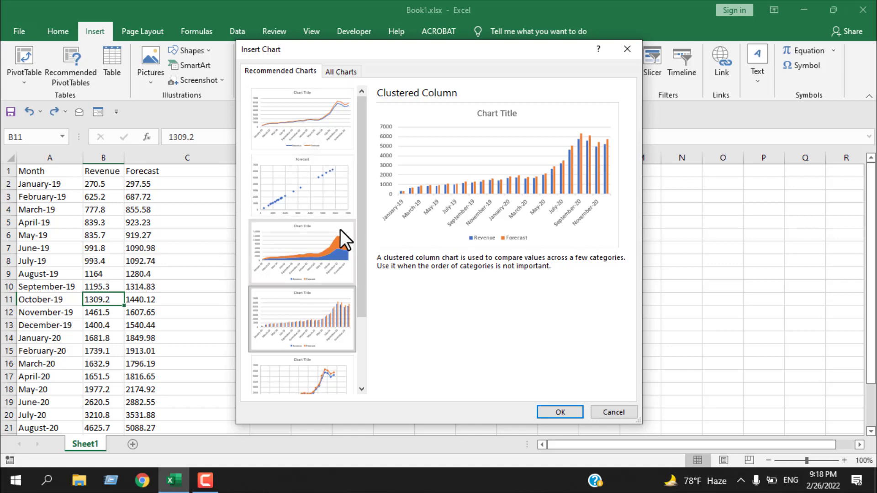
pyautogui.click(560, 412)
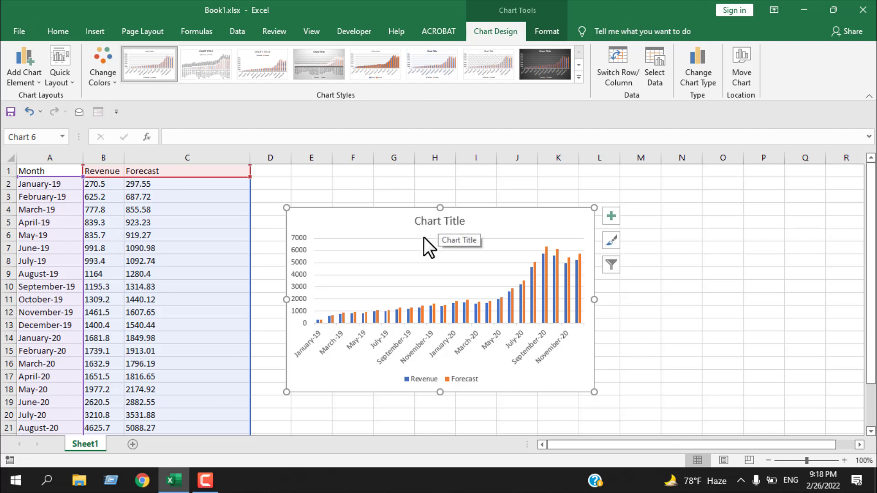
# - Replace the placeholder chart title with "Sales overview"
pyautogui.click(429, 221)
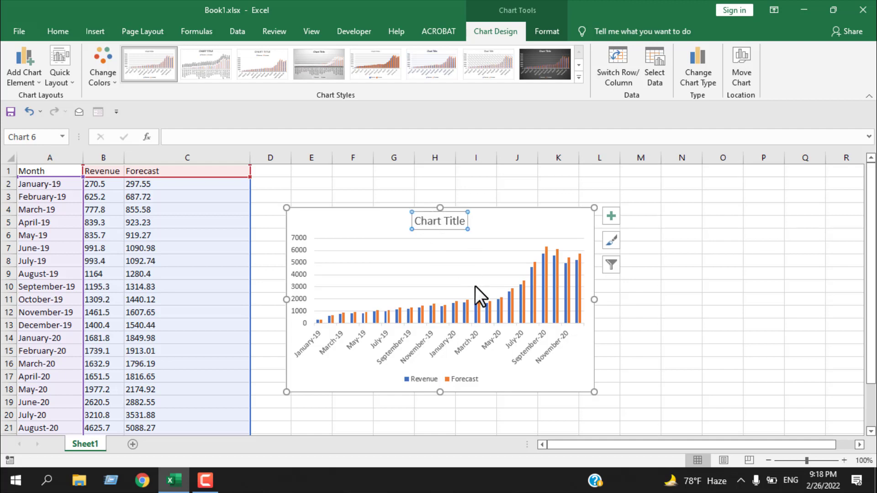
pyautogui.doubleClick(440, 221)
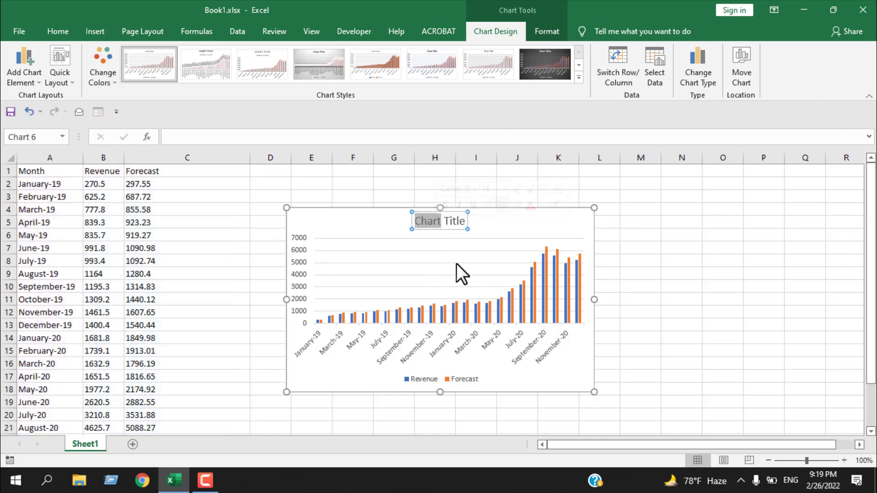
pyautogui.click(442, 224)
pyautogui.press('BackSpace')
pyautogui.press('BackSpace')
pyautogui.press('BackSpace')
pyautogui.press('BackSpace')
pyautogui.press('BackSpace')
pyautogui.press('Delete')
pyautogui.press('Delete')
pyautogui.press('Delete')
pyautogui.press('Delete')
pyautogui.press('Delete')
pyautogui.press('Delete')
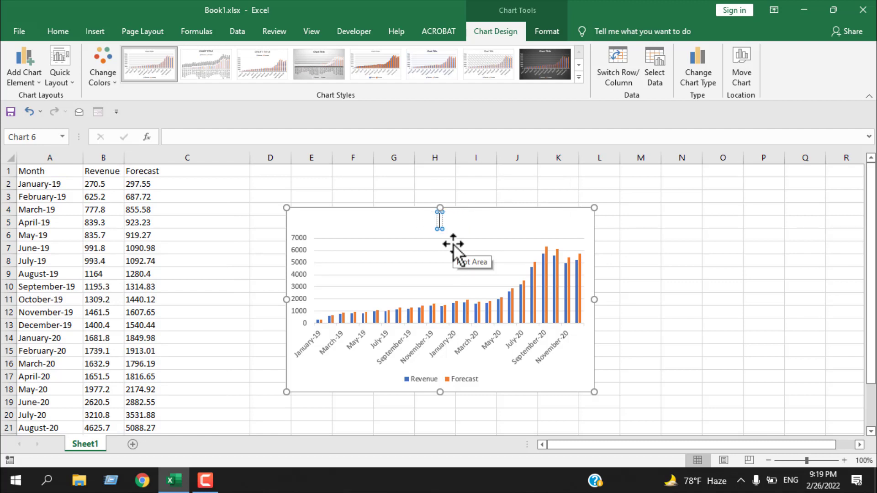
pyautogui.write('Sales ov')
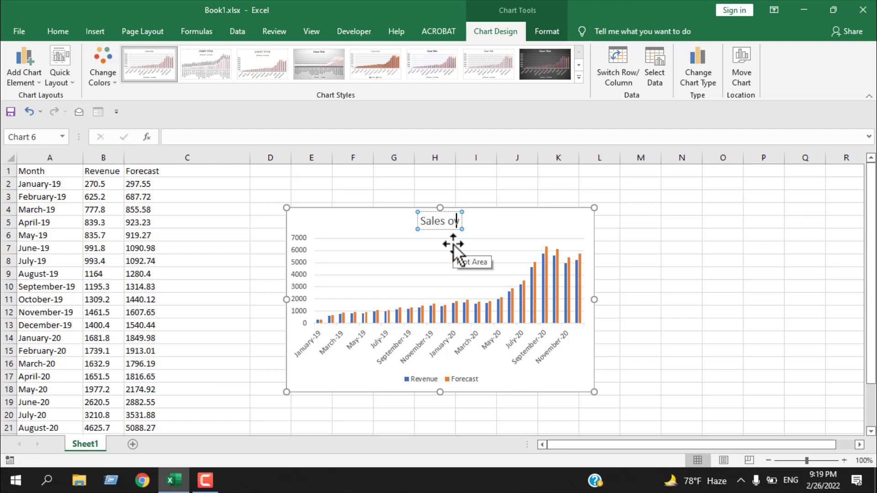
pyautogui.write('erview')
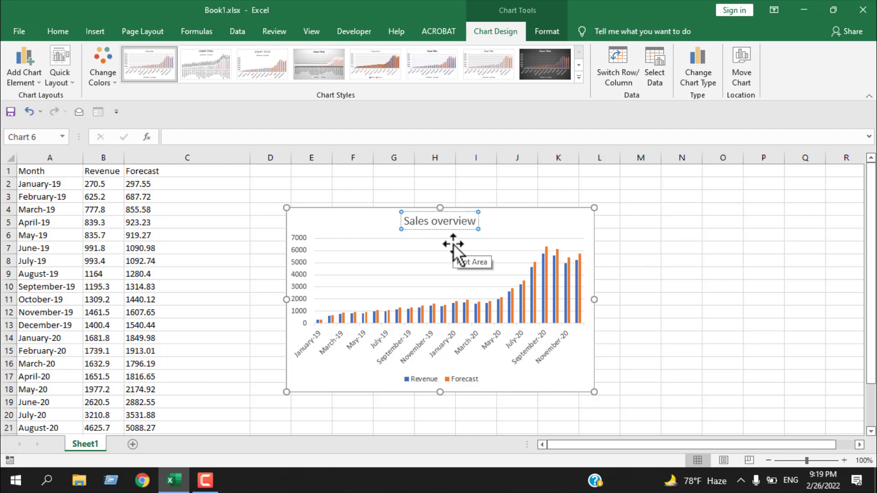
pyautogui.click(454, 249)
# - Link the chart title to cell E1 with a formula reference
pyautogui.click(441, 229)
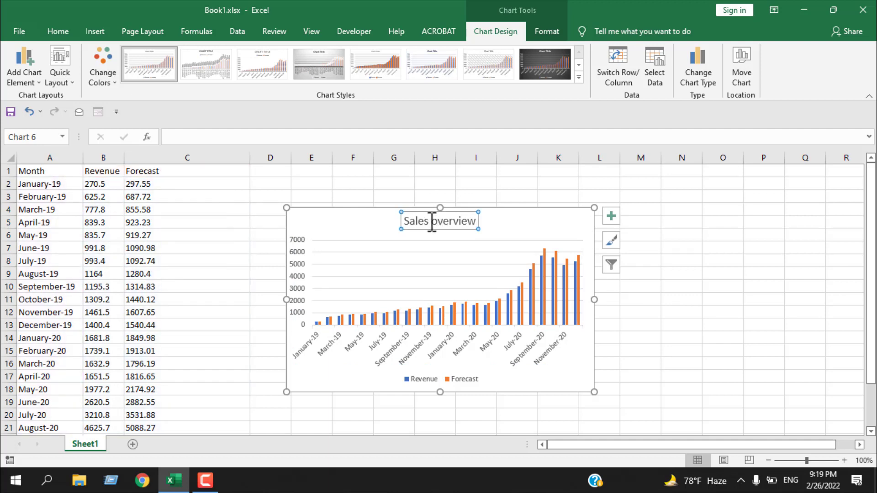
pyautogui.doubleClick(431, 222)
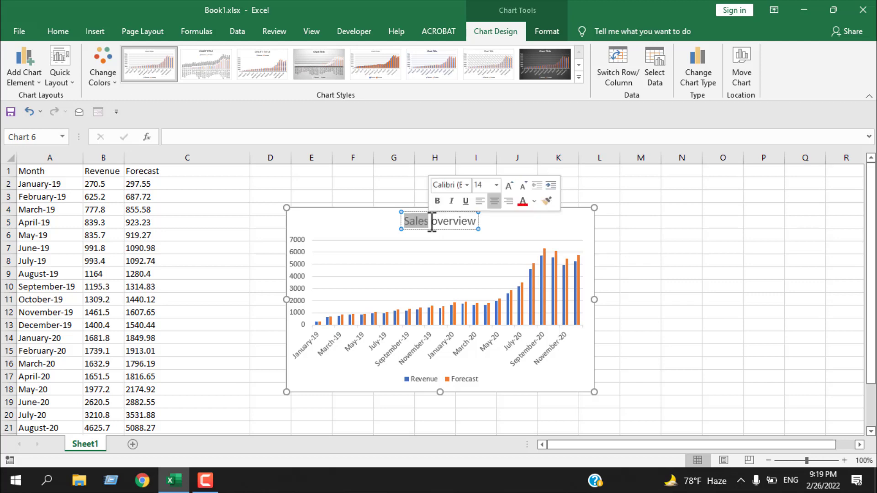
pyautogui.press('Escape')
pyautogui.press('Escape')
pyautogui.click(453, 220)
pyautogui.write('=')
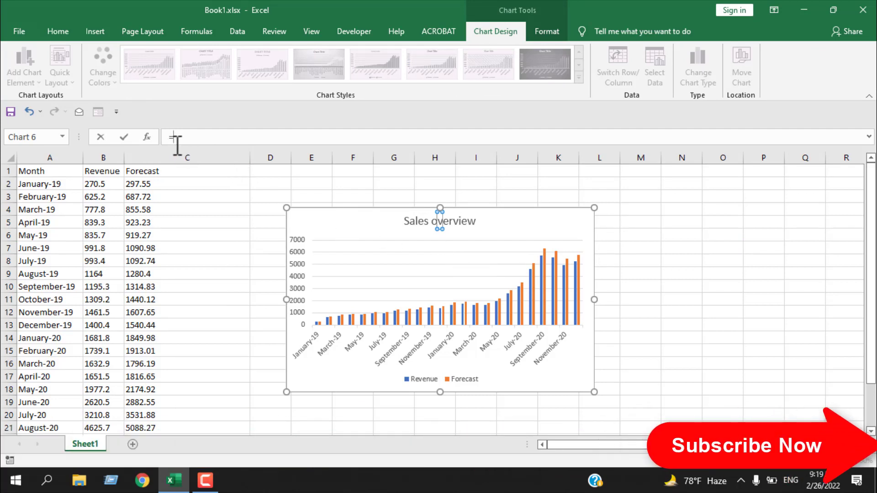
pyautogui.click(303, 173)
pyautogui.press('Return')
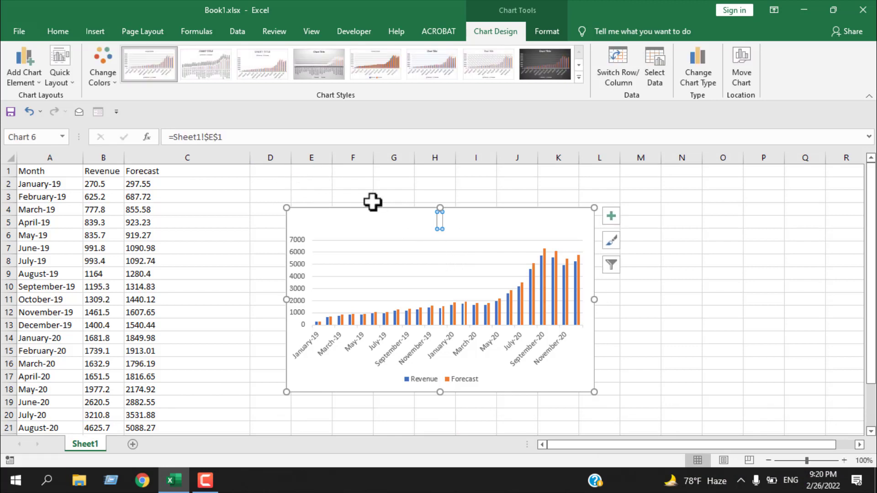
# - Enter "Sales Overview" in cell E1 as the text of the linked chart title
pyautogui.click(319, 173)
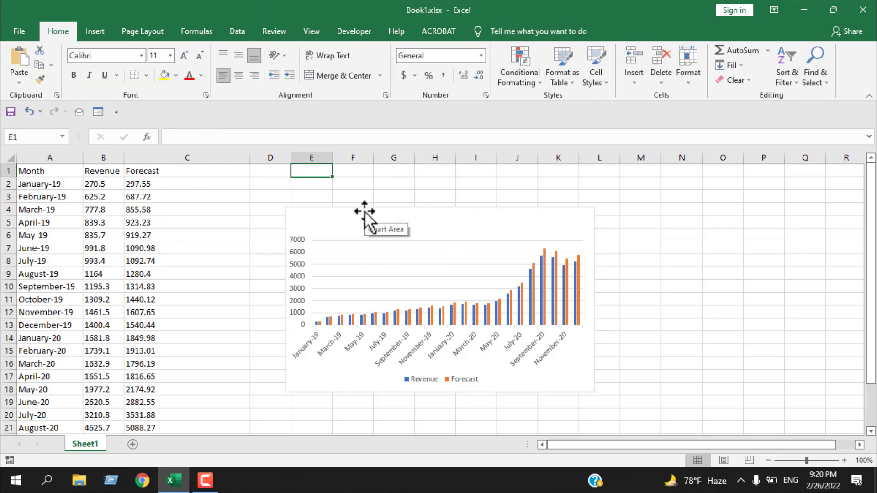
pyautogui.write('Sales')
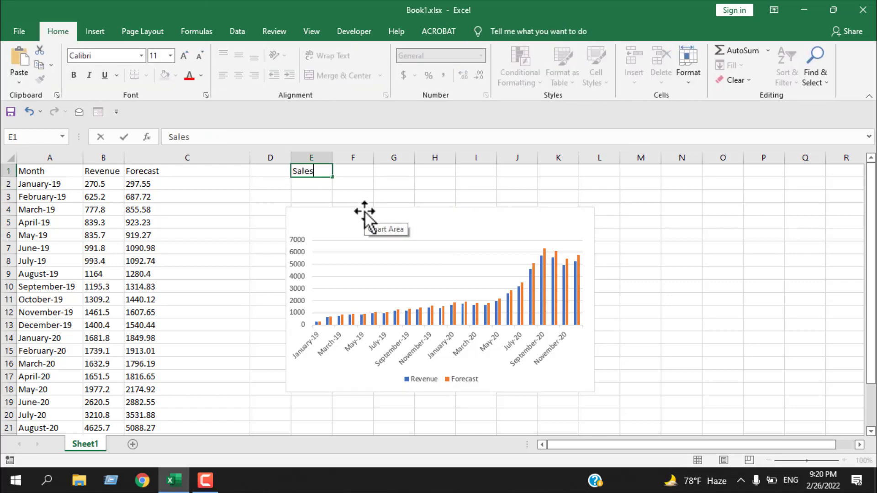
pyautogui.write(' Overview')
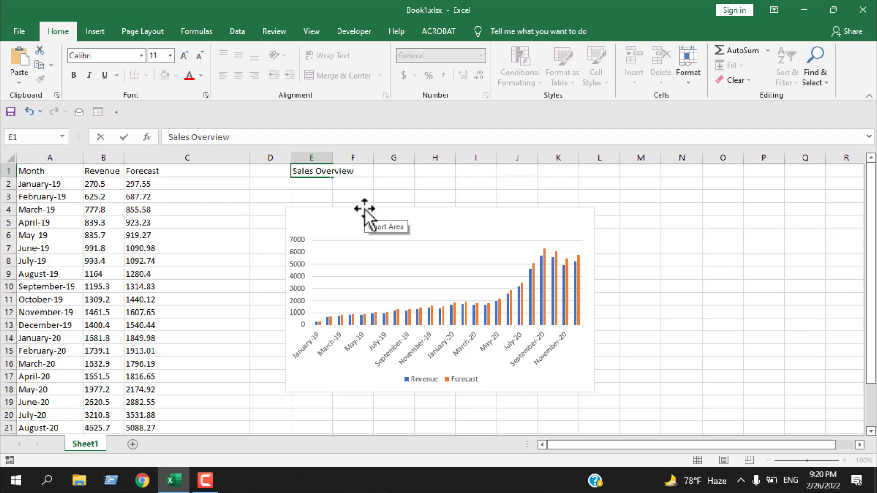
pyautogui.press('Return')
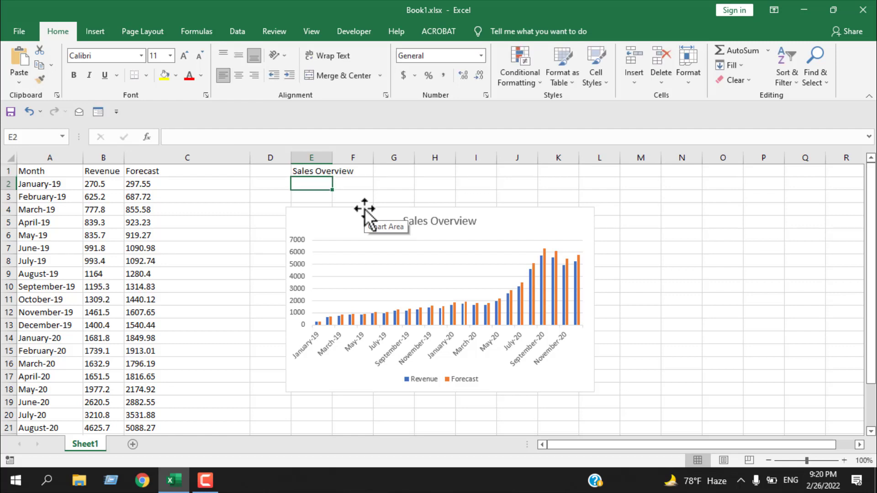
pyautogui.click(418, 227)
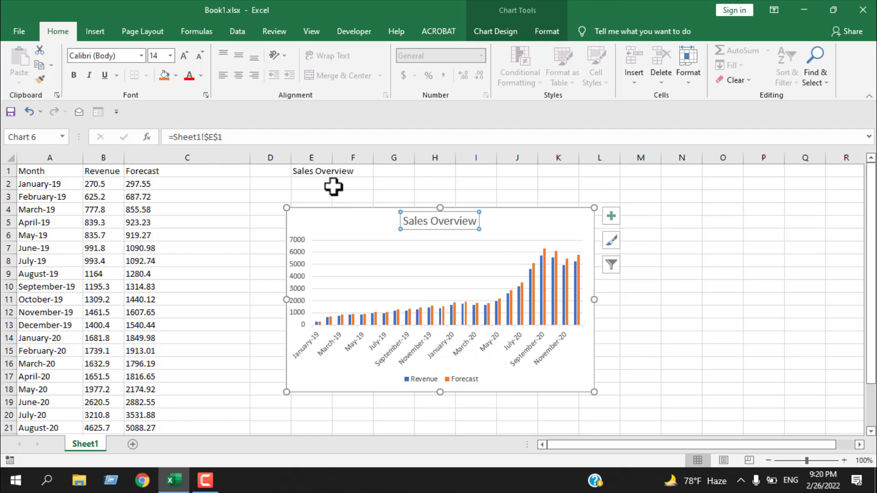
pyautogui.click(313, 174)
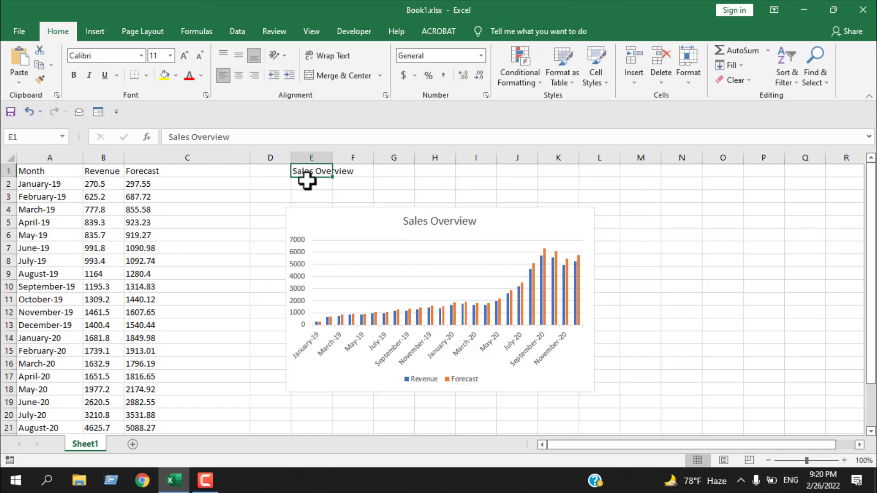
pyautogui.click(434, 223)
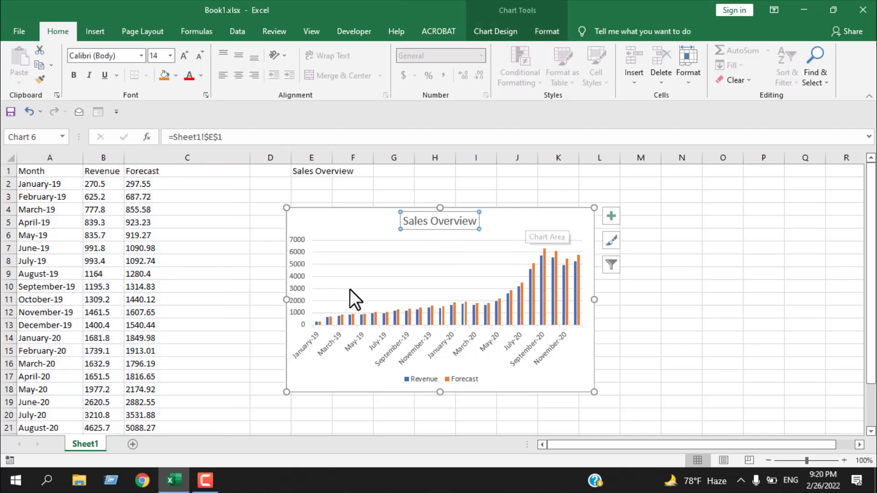
# - Apply the seventh chart style, with the hatched plot area, to the column chart
pyautogui.click(531, 226)
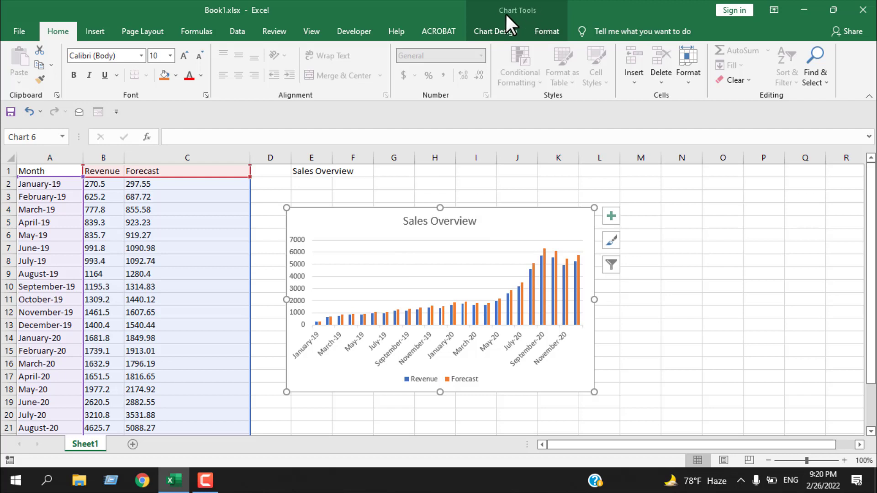
pyautogui.click(492, 33)
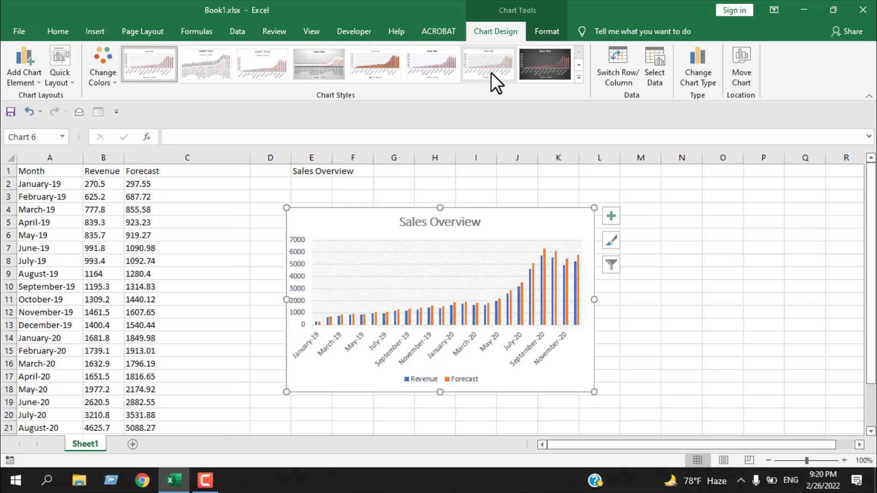
pyautogui.click(579, 77)
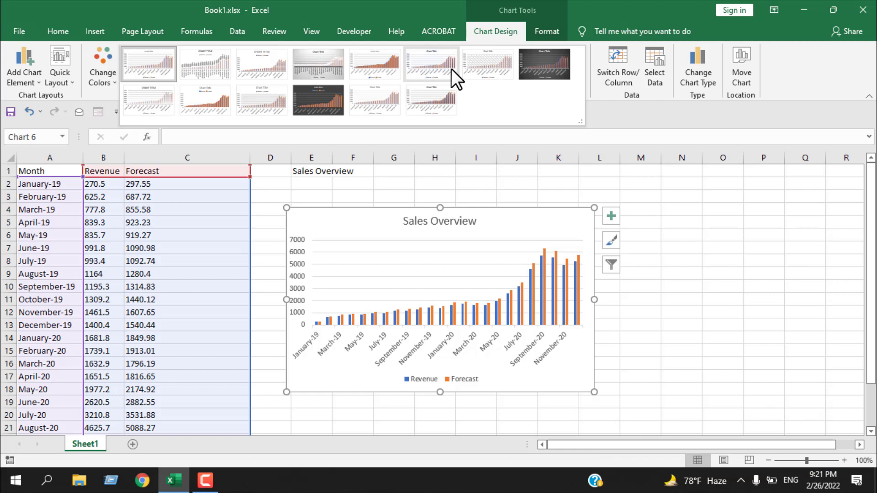
pyautogui.click(489, 67)
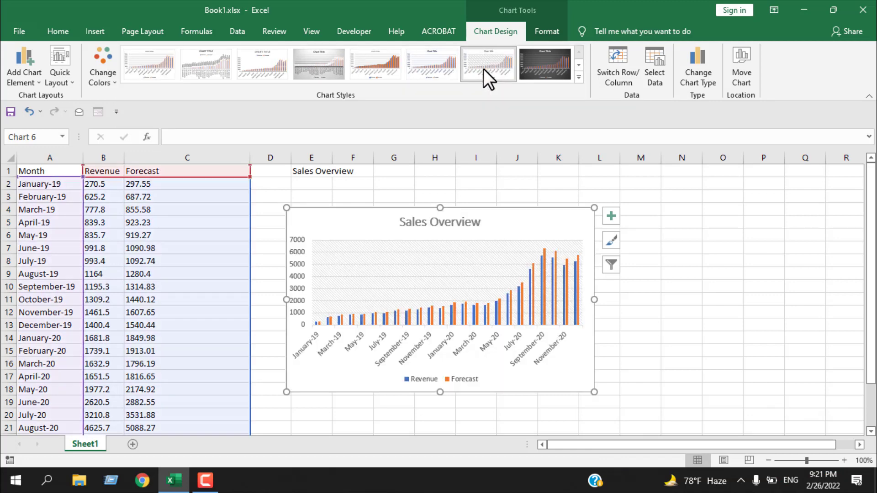
# - Add axis titles to the chart and enlarge it to span about columns E to M, down to row 21
pyautogui.click(614, 219)
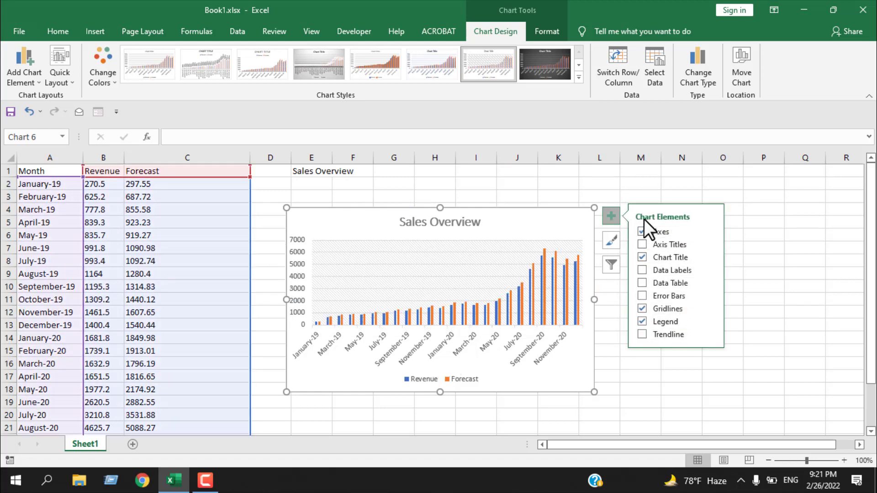
pyautogui.click(642, 244)
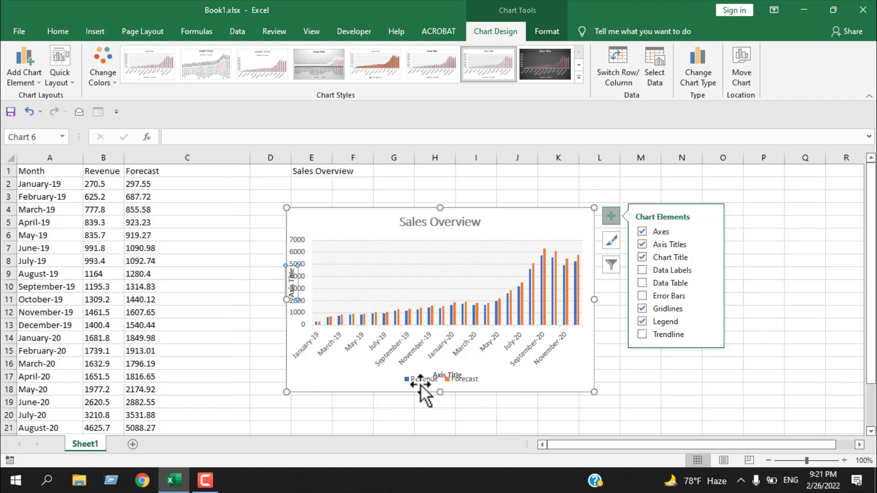
pyautogui.click(598, 386)
pyautogui.click(583, 388)
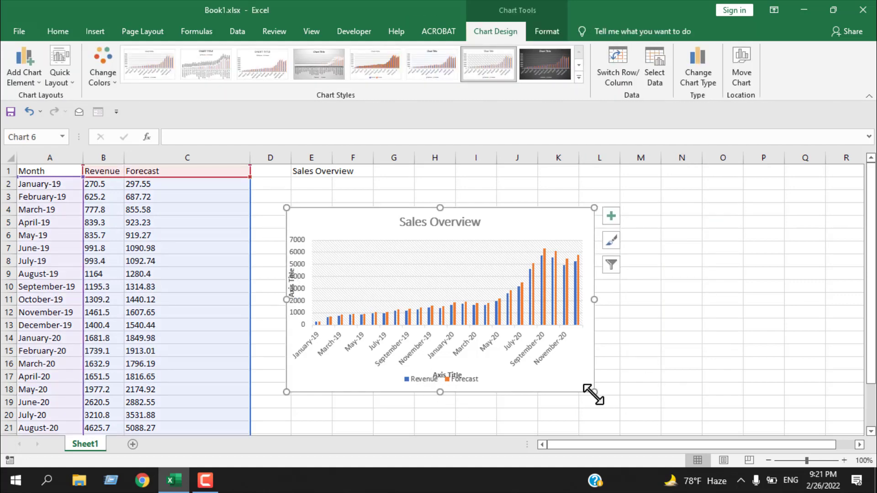
pyautogui.moveTo(594, 392); pyautogui.dragTo(663, 387)
pyautogui.scroll(1, 666, 374)
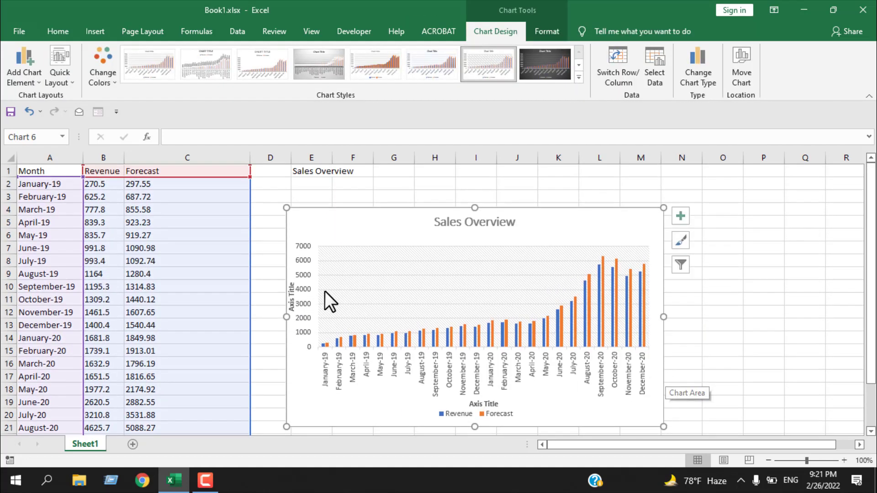
# - Link the chart's vertical axis title to cell E2 with a formula reference
pyautogui.click(293, 302)
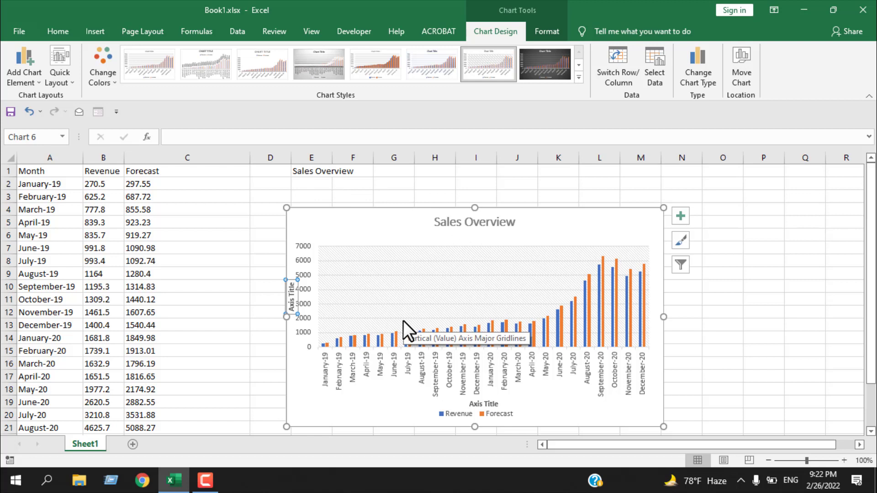
pyautogui.write('=')
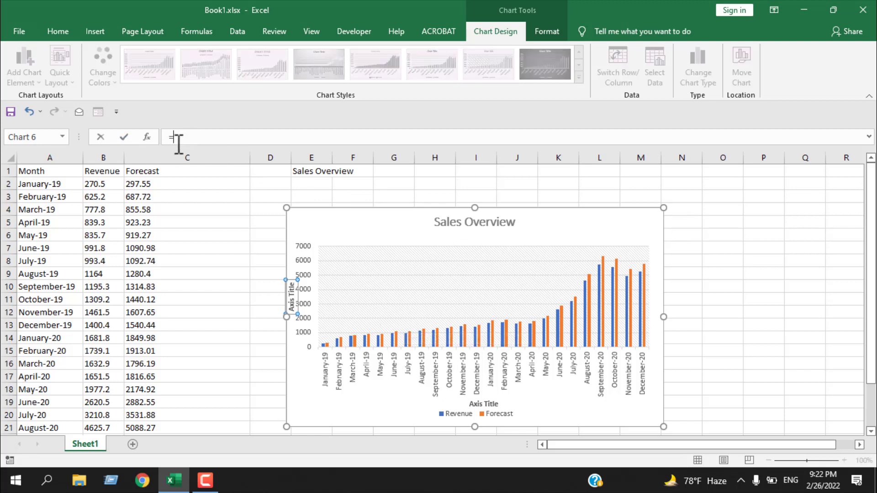
pyautogui.click(316, 186)
pyautogui.press('Return')
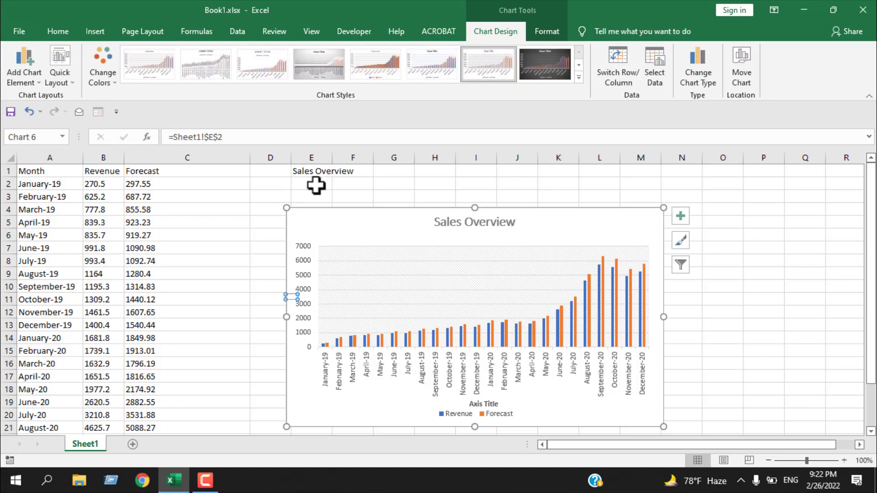
# - Enter "Ammount" in cell E2 as the text of the linked vertical axis title
pyautogui.click(316, 186)
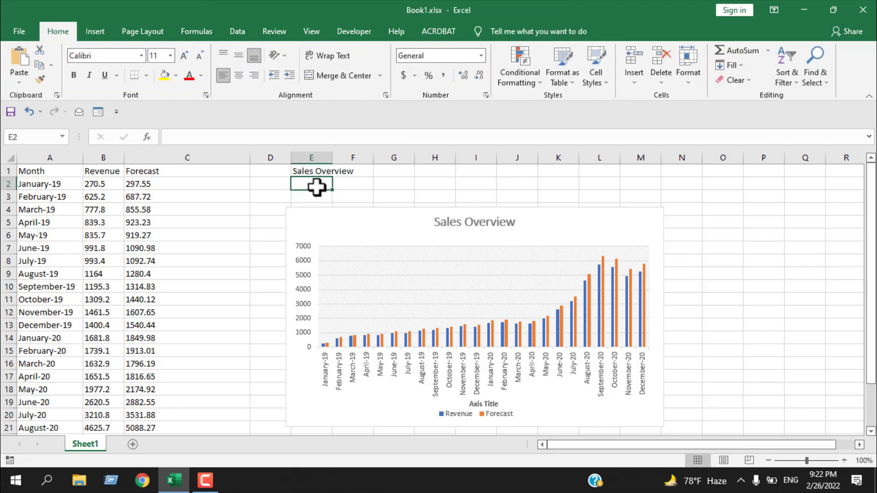
pyautogui.write('Ammount')
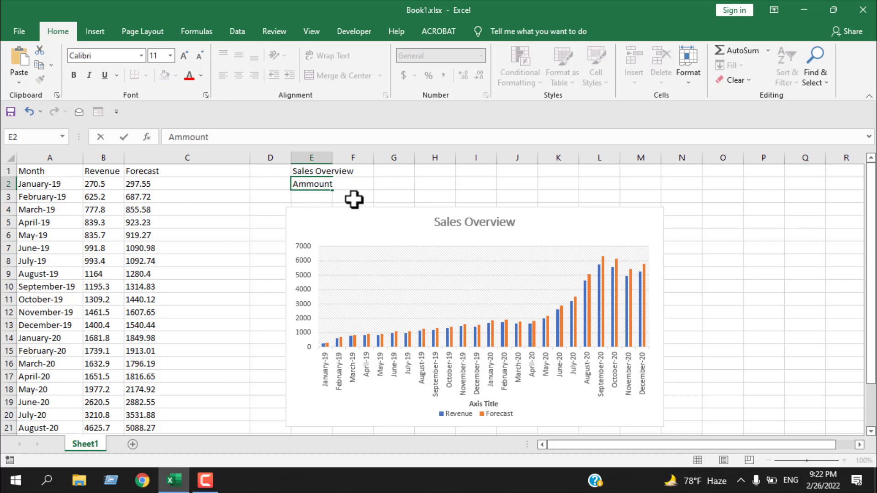
pyautogui.click(373, 190)
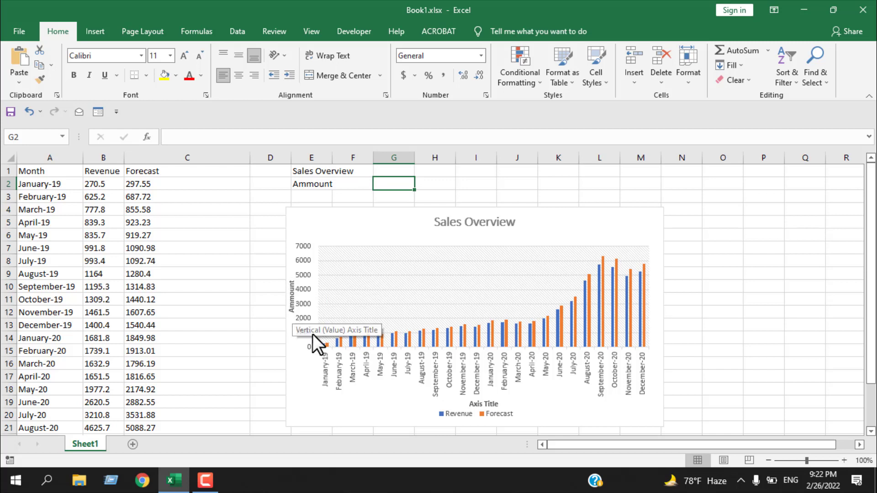
# - Link the chart's horizontal axis title to cell E3 with a formula reference
pyautogui.click(497, 406)
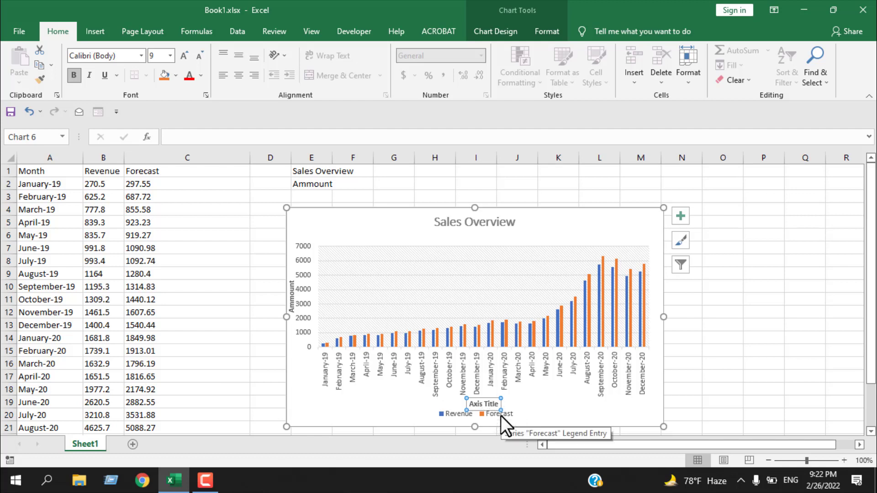
pyautogui.write('=')
pyautogui.click(302, 196)
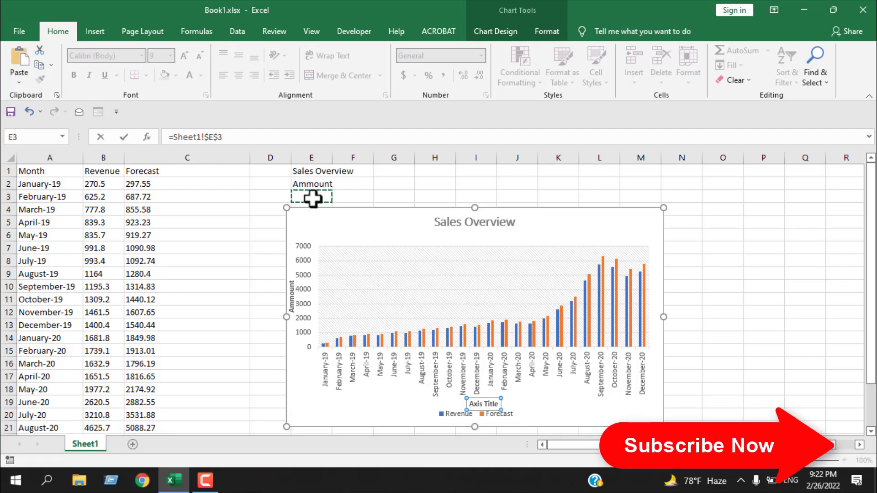
pyautogui.press('Return')
# - Enter "Months" in cell E3 as the text of the linked horizontal axis title
pyautogui.click(313, 199)
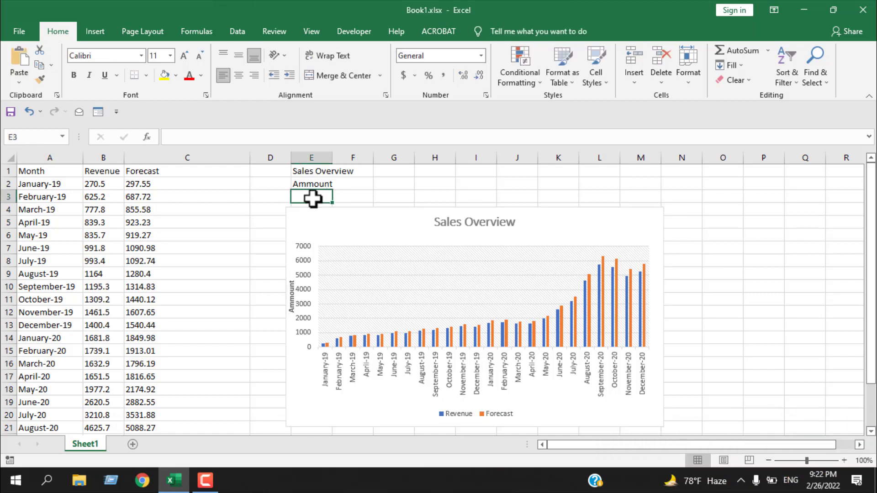
pyautogui.write('Mo')
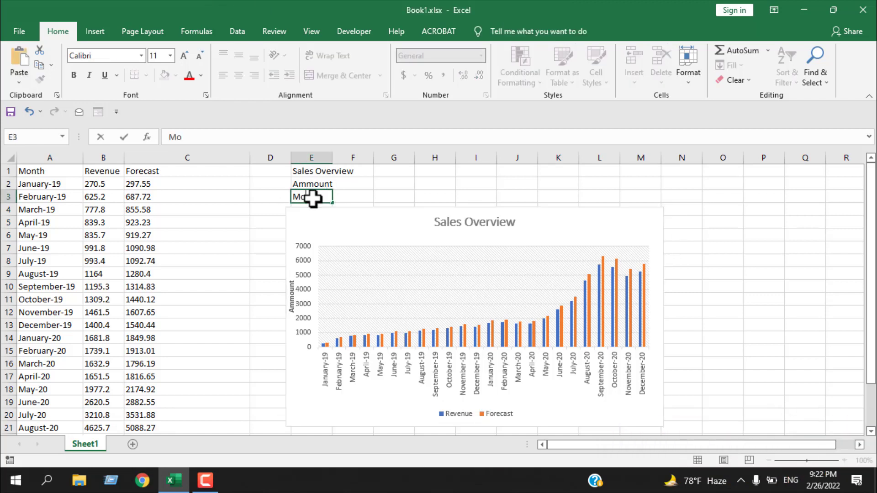
pyautogui.write('nths')
pyautogui.press('Return')
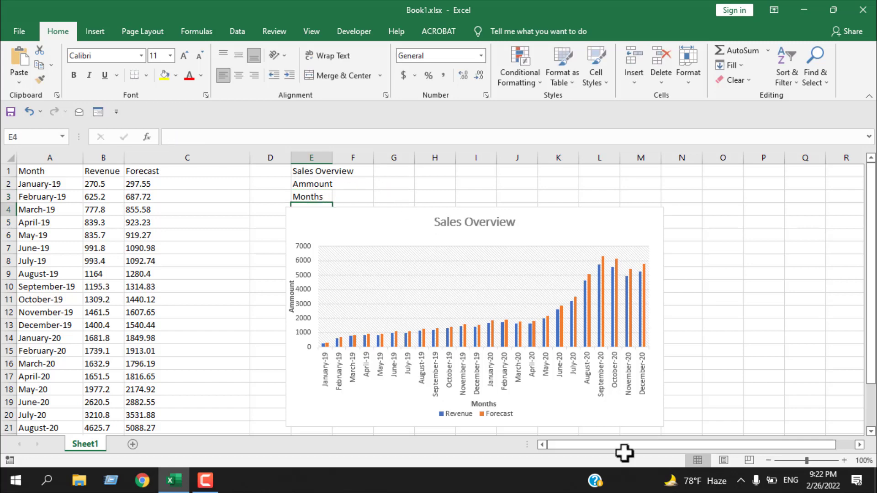
# - Change the chart to the combo type Clustered Column - Line on Secondary Axis, with Forecast as the line on the secondary axis
pyautogui.click(492, 307)
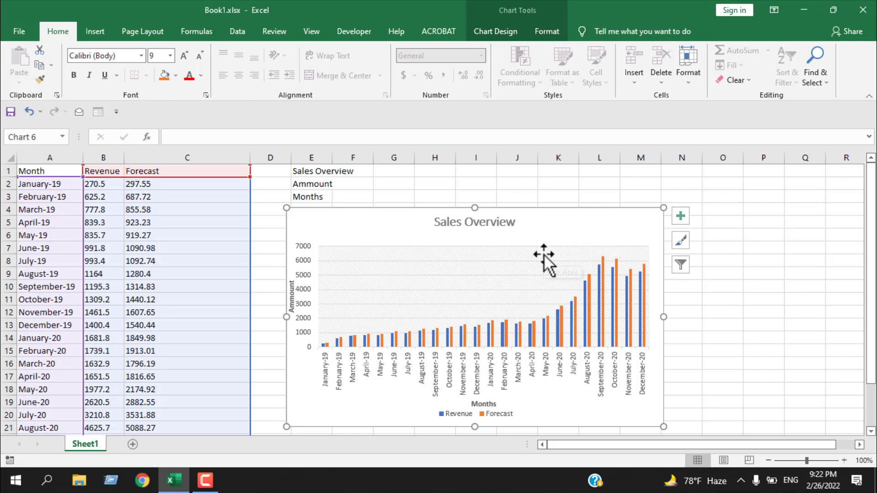
pyautogui.hotkey('alt', 'n')
pyautogui.click(488, 32)
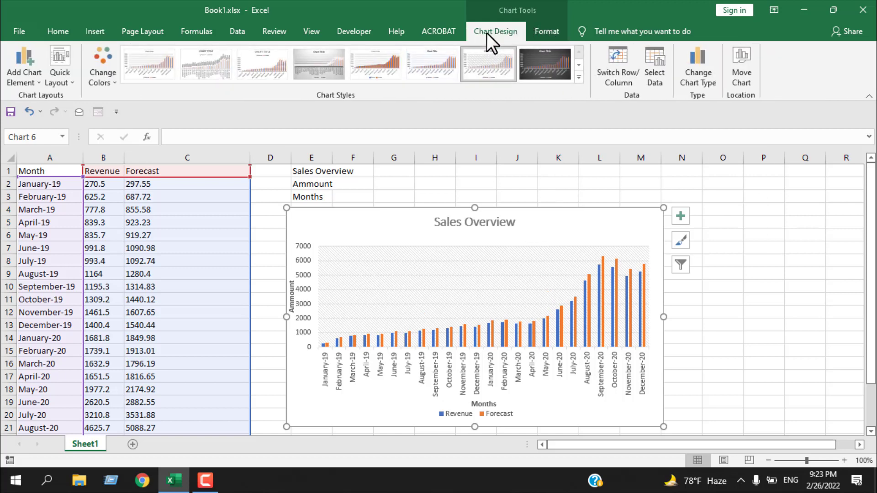
pyautogui.click(705, 78)
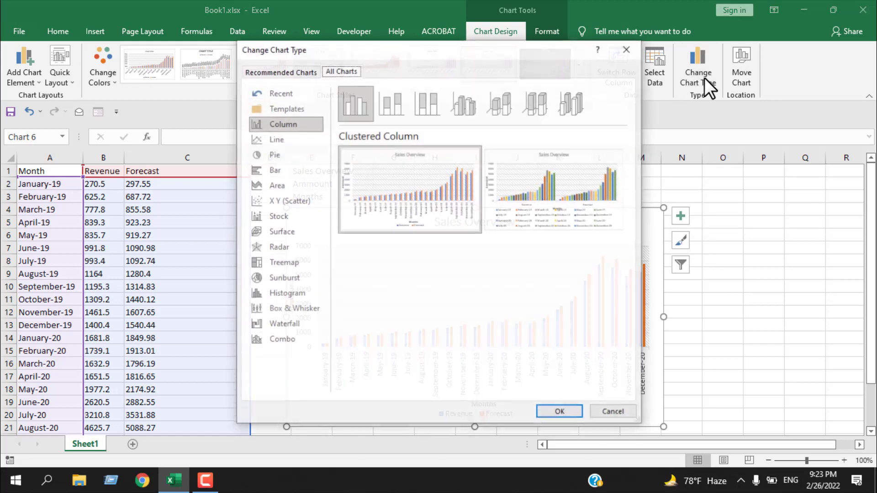
pyautogui.click(305, 169)
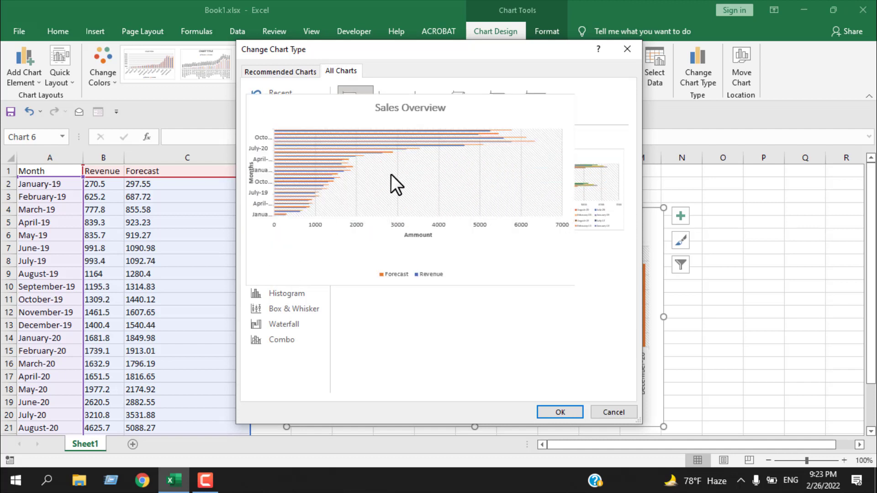
pyautogui.click(290, 338)
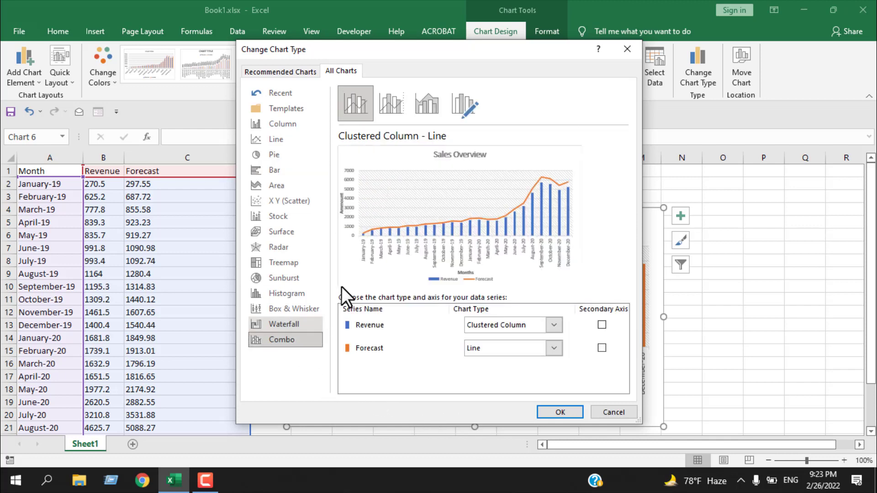
pyautogui.click(385, 111)
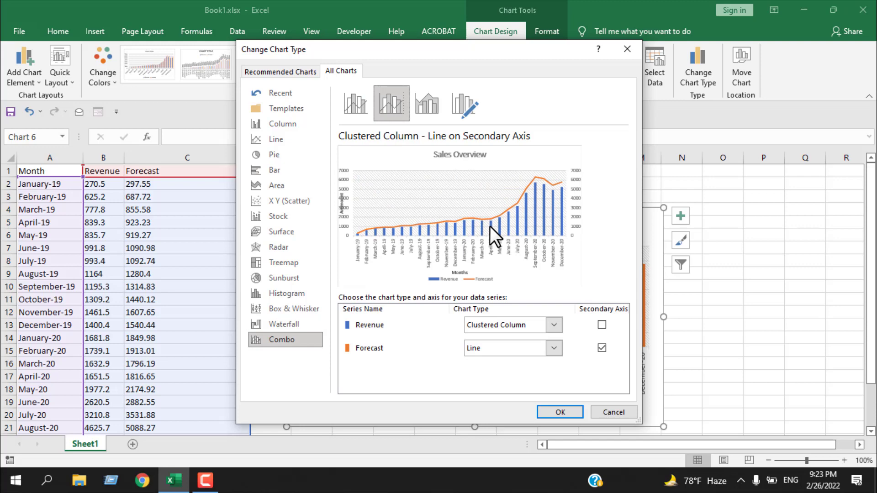
pyautogui.click(572, 411)
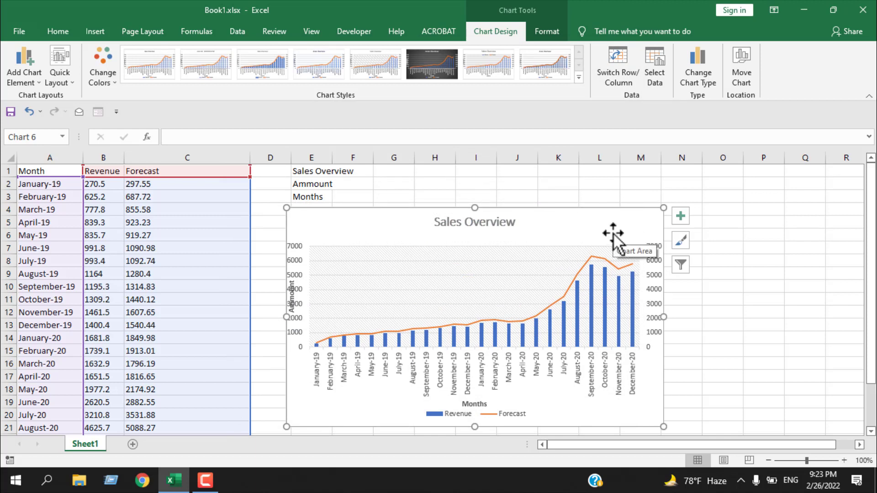
# - Open the chart area's formatting options and expand its fill settings
pyautogui.click(681, 216)
pyautogui.doubleClick(596, 223)
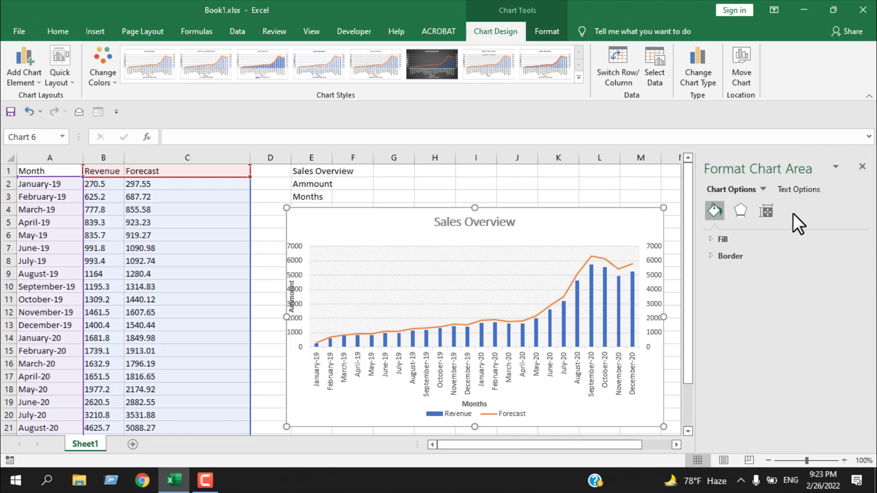
pyautogui.click(711, 240)
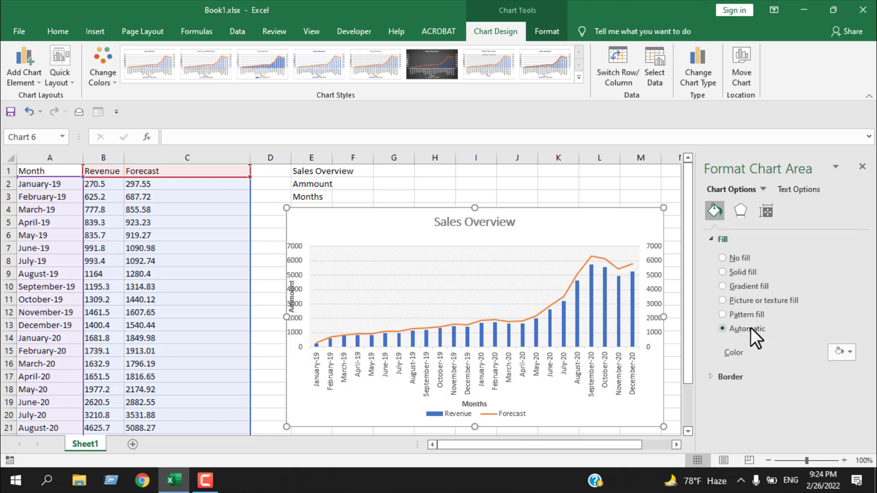
# - Try a vertical-stripe pattern fill on the chart area, and a linear gradient fill with its first stop at 10%
pyautogui.click(724, 314)
pyautogui.click(822, 414)
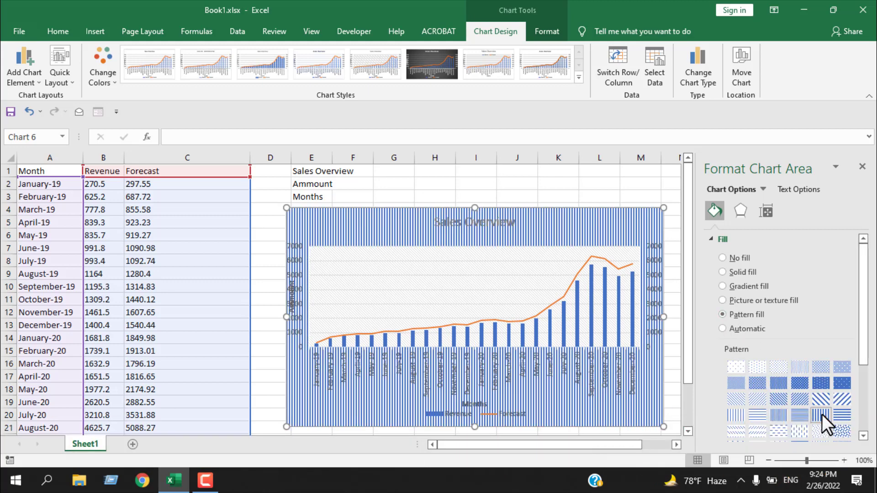
pyautogui.click(723, 287)
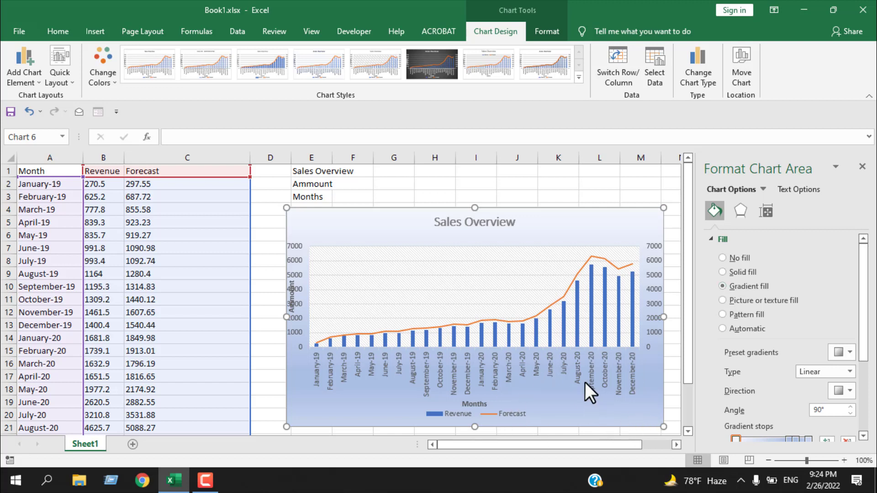
pyautogui.scroll(-3, 814, 329)
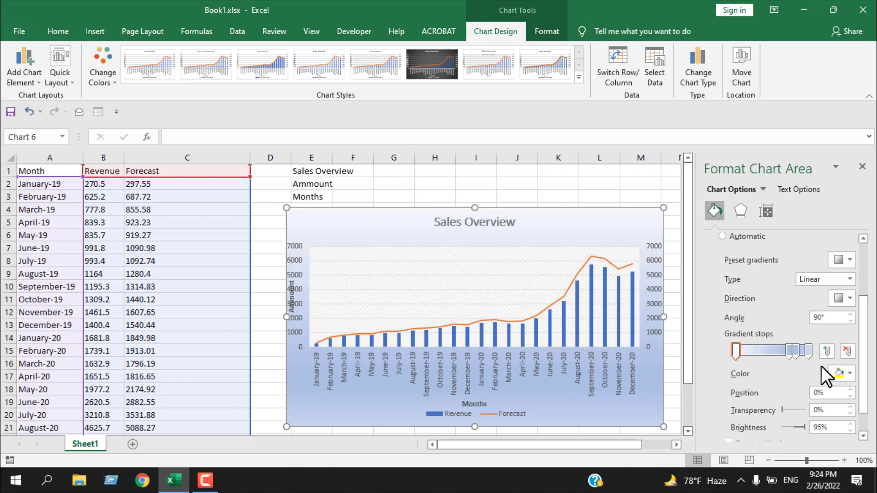
pyautogui.scroll(-1, 822, 366)
pyautogui.scroll(2, 772, 381)
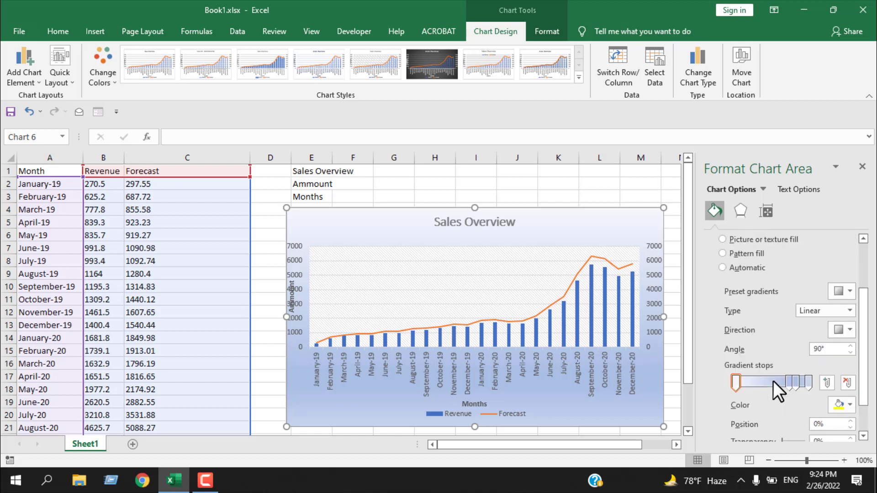
pyautogui.click(773, 381)
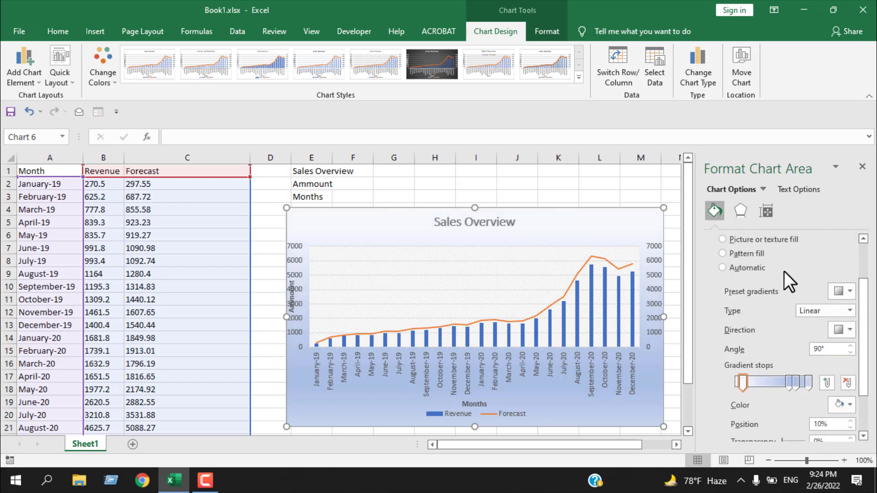
pyautogui.scroll(2, 784, 273)
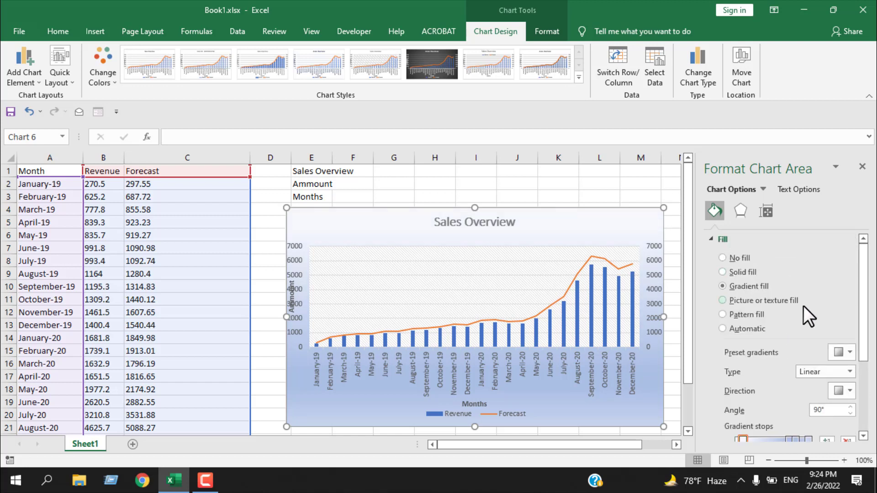
# - Give the chart area a picture or texture fill with the tan woven texture, tiled as texture
pyautogui.click(722, 300)
pyautogui.scroll(-2, 763, 321)
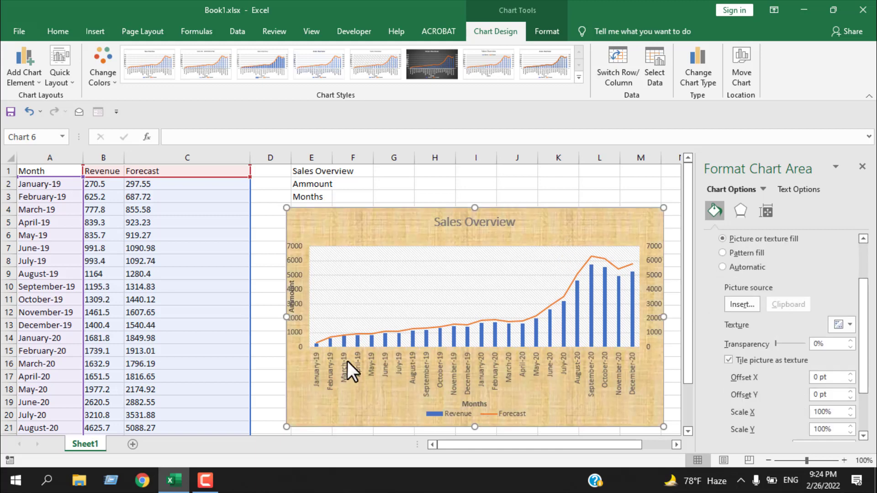
pyautogui.scroll(-2, 774, 299)
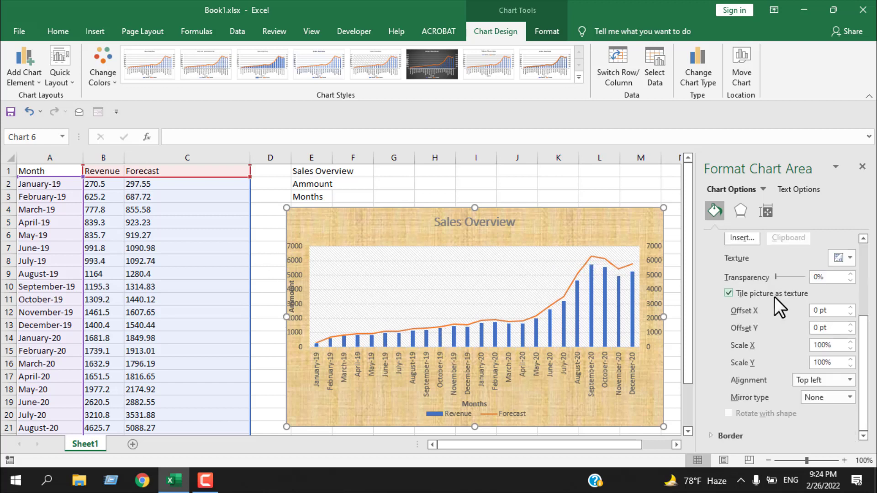
pyautogui.scroll(2, 773, 299)
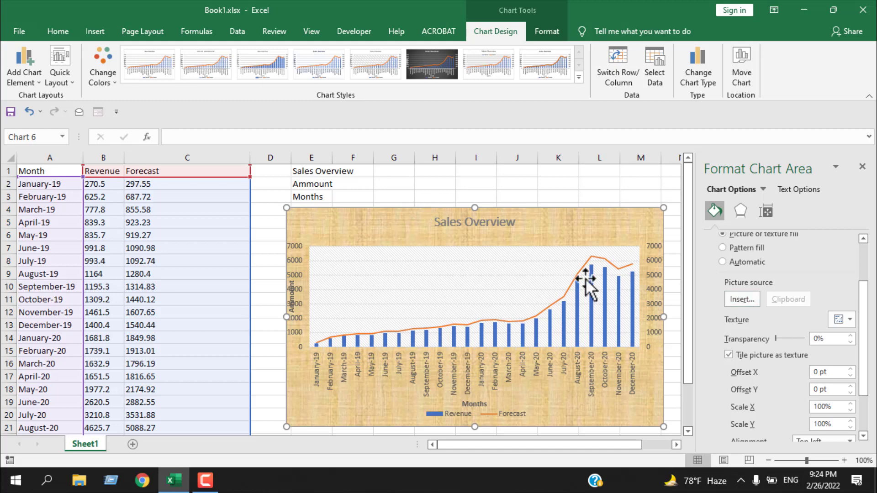
pyautogui.scroll(2, 803, 250)
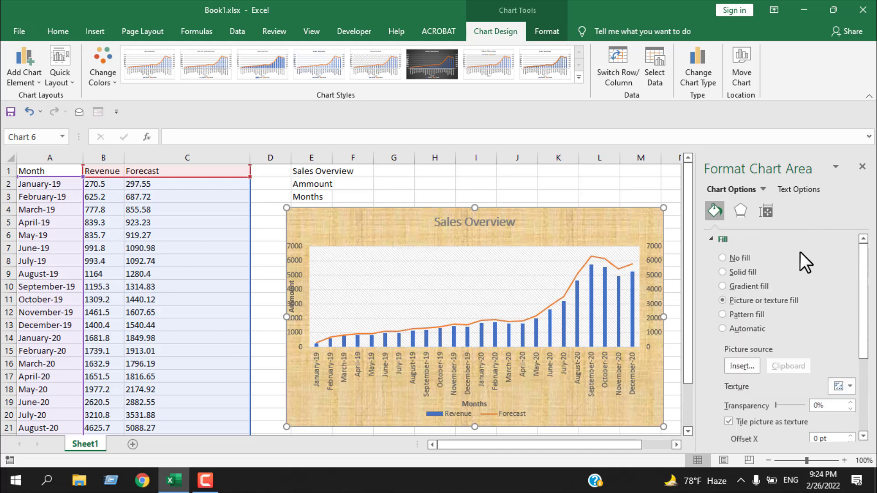
# - Set the chart title's text to a solid black fill and expand its text outline options
pyautogui.click(507, 223)
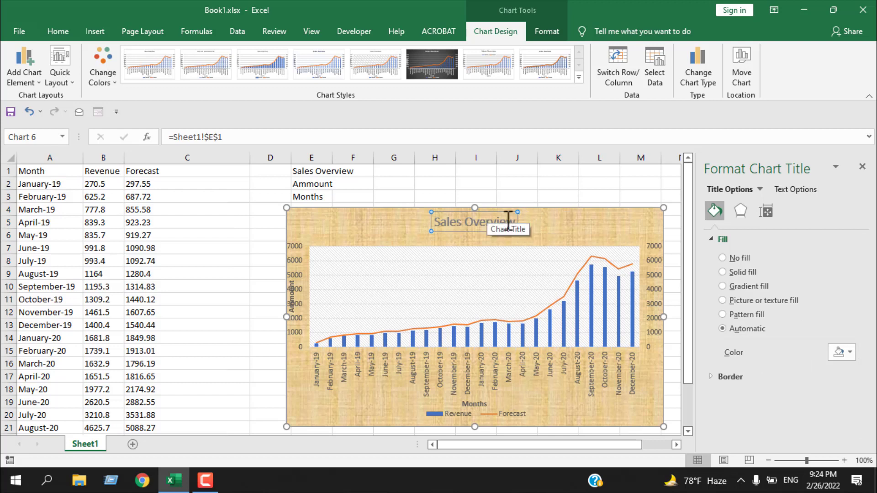
pyautogui.click(791, 189)
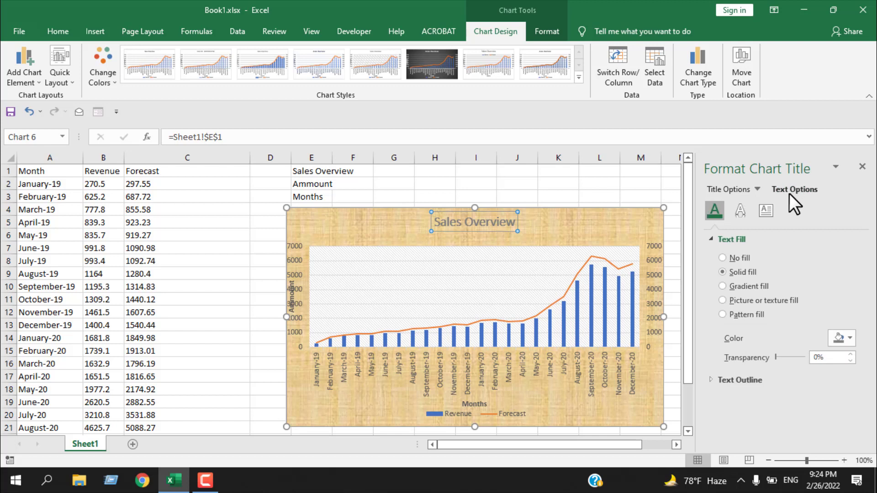
pyautogui.click(849, 338)
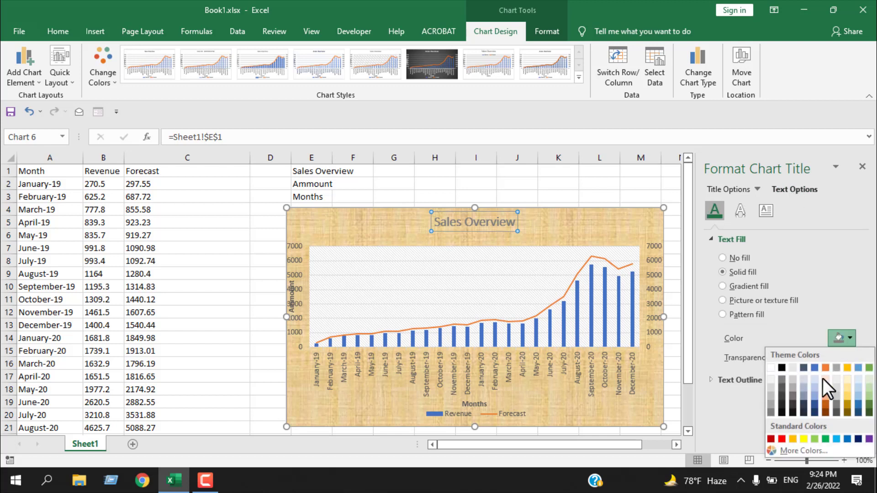
pyautogui.click(782, 368)
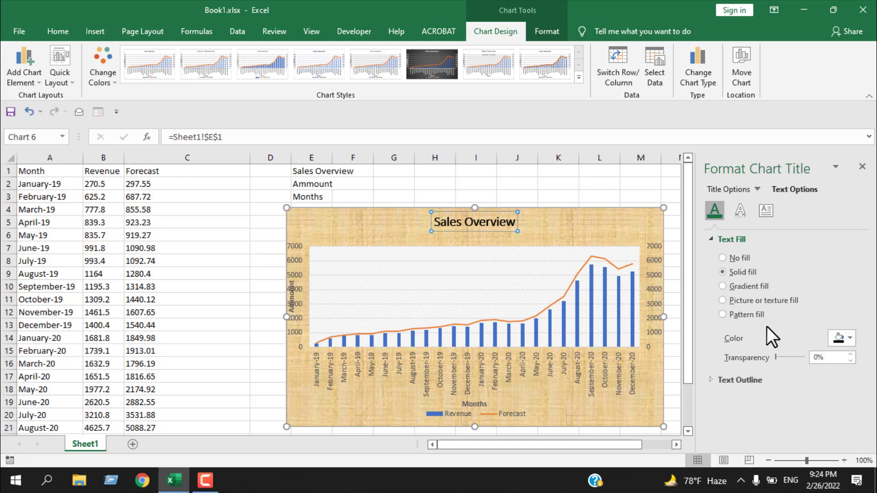
pyautogui.click(712, 381)
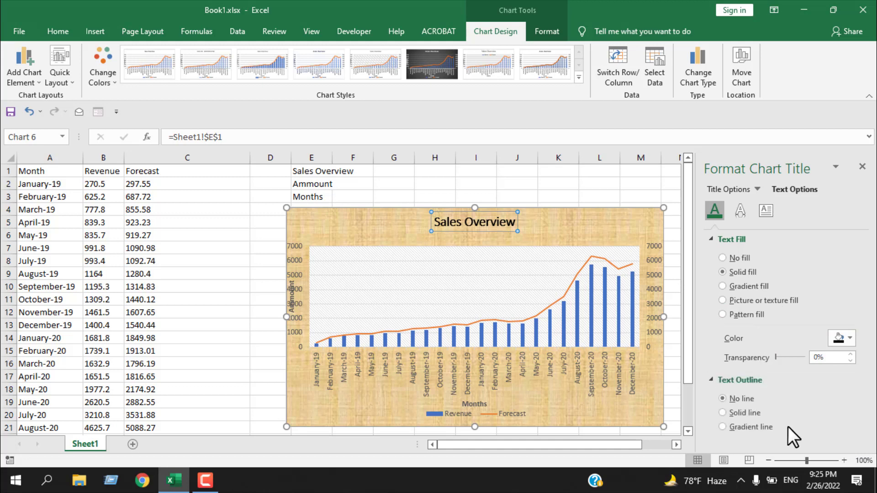
# - Start changing the Sales Overview chart's type and choose the XY Scatter with Smooth Lines subtype
pyautogui.click(580, 225)
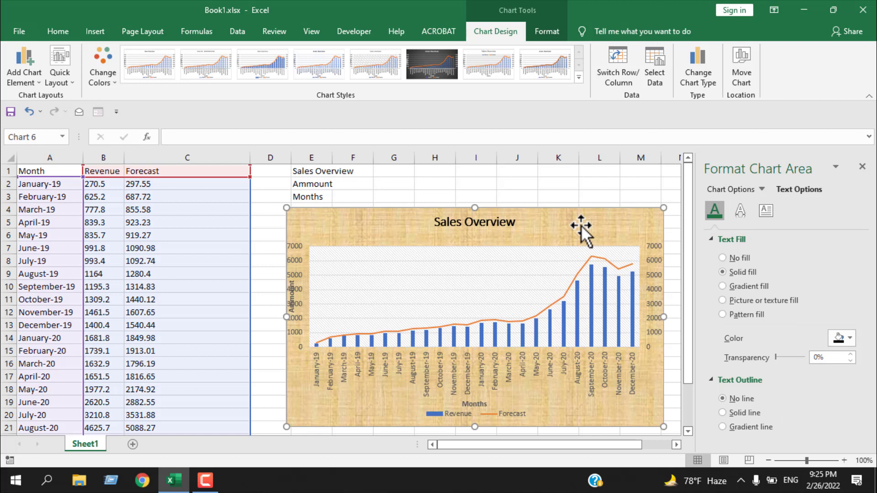
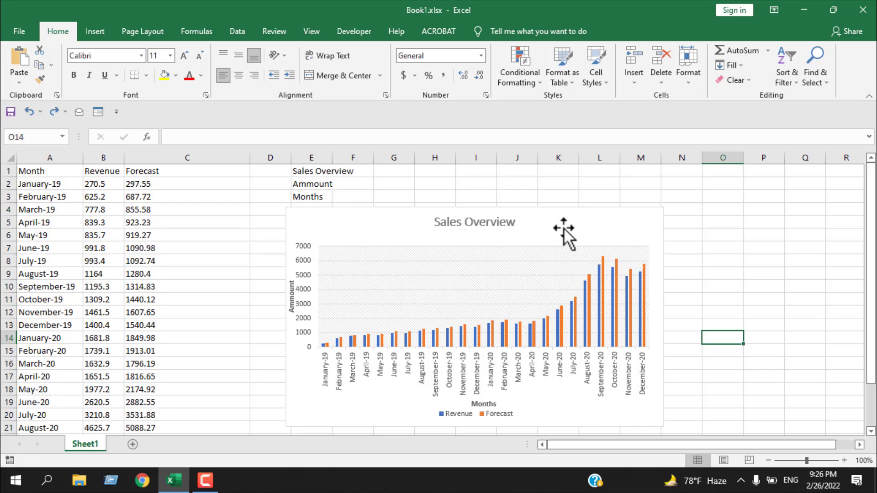
pyautogui.click(567, 230)
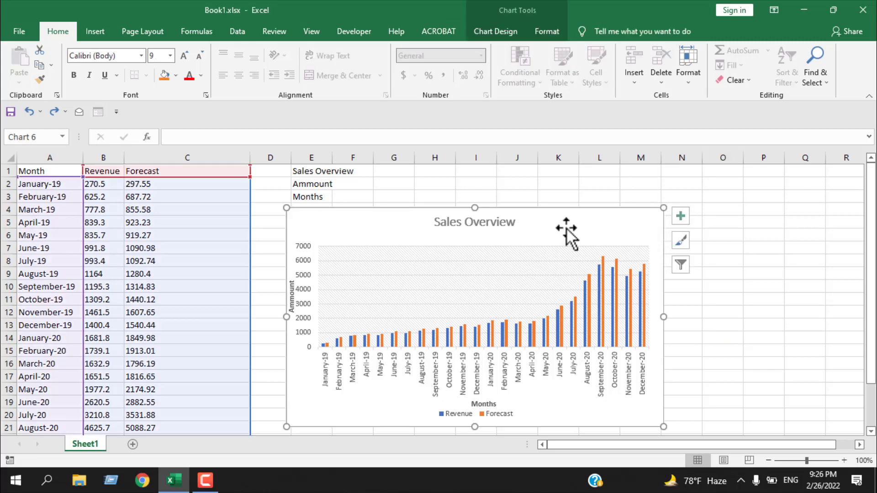
pyautogui.click(497, 33)
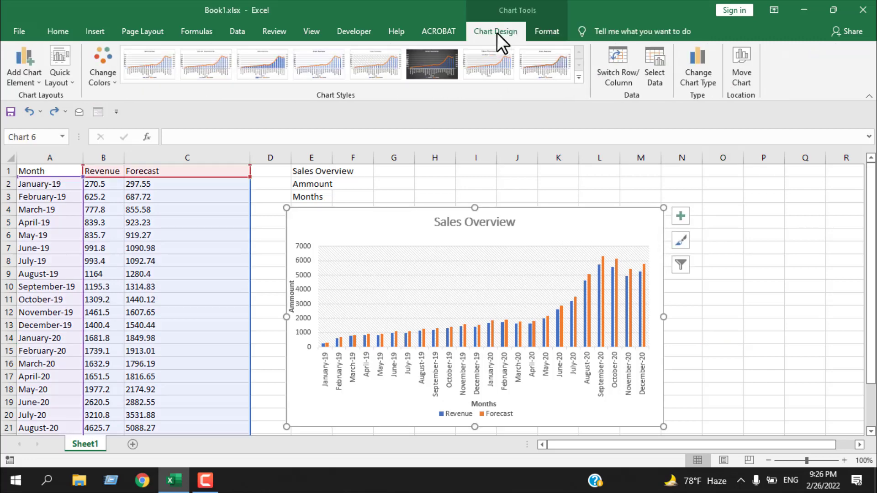
pyautogui.click(694, 73)
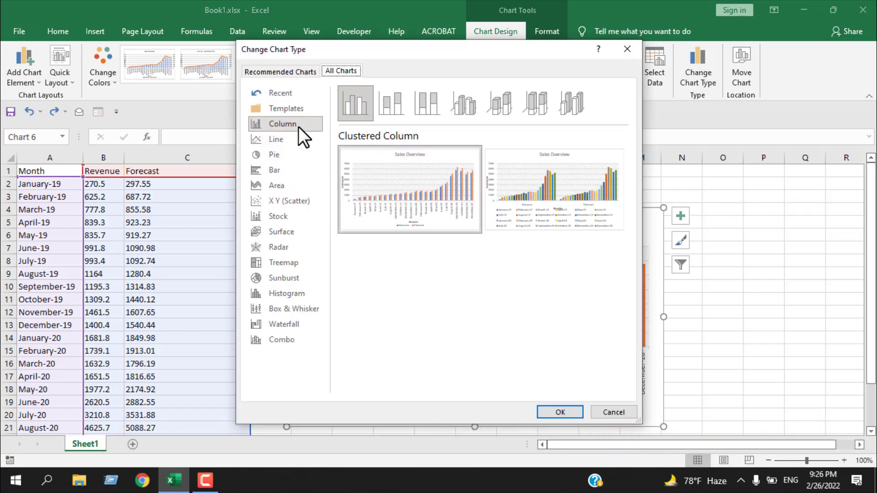
pyautogui.click(289, 207)
pyautogui.click(429, 108)
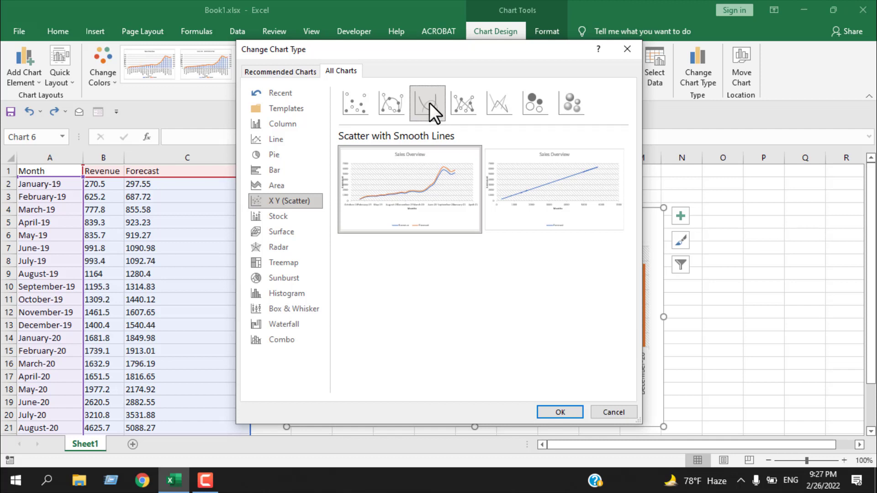
# - Make Scatter with Smooth Lines the default chart type and apply it to the Sales Overview chart
pyautogui.rightClick(430, 103)
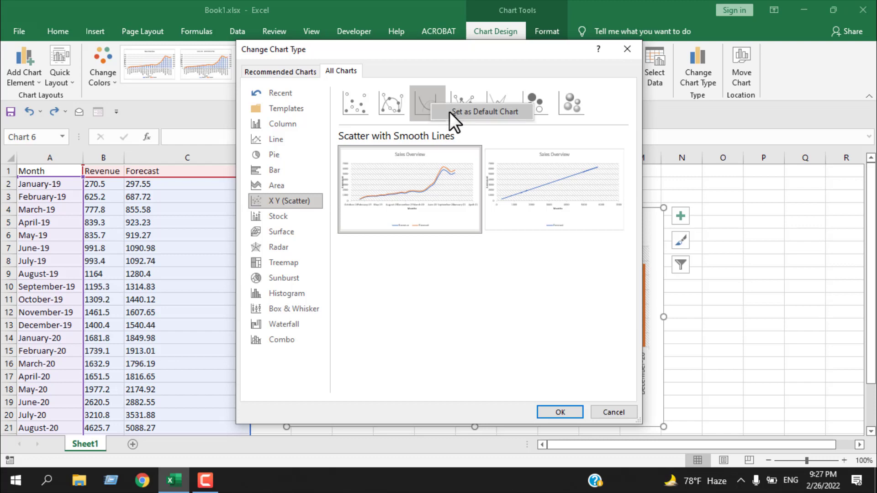
pyautogui.click(487, 112)
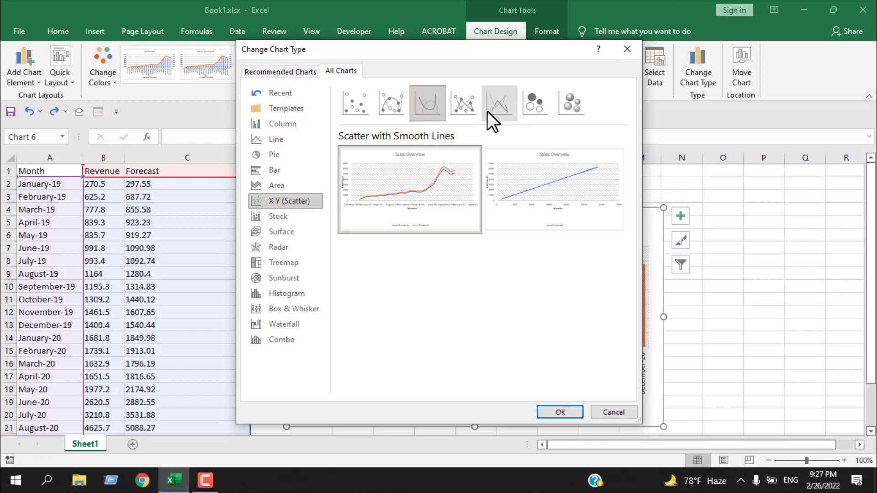
pyautogui.click(570, 413)
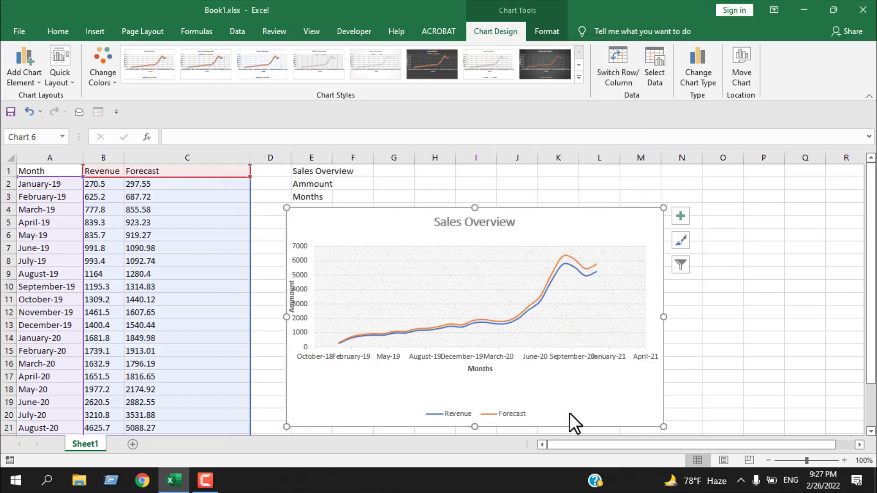
# - Delete the Sales Overview chart and the title label texts in cells E1:E3 from the sheet
pyautogui.click(681, 338)
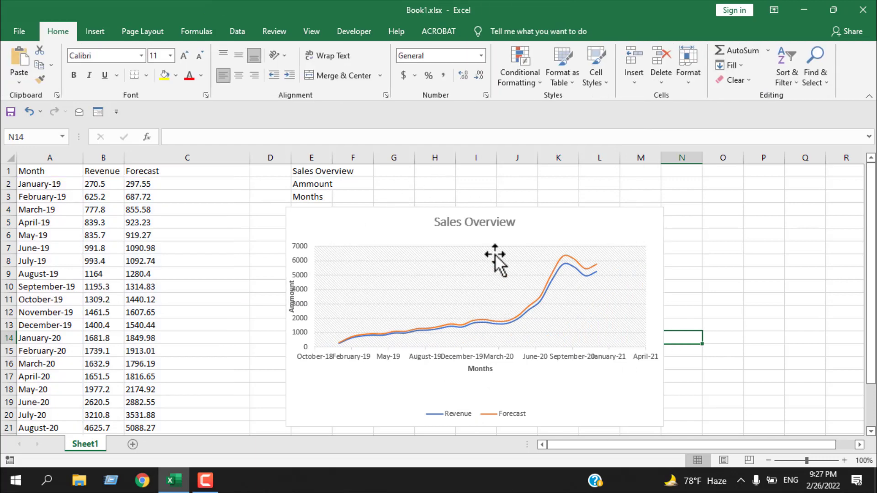
pyautogui.click(607, 235)
pyautogui.press('Delete')
pyautogui.moveTo(361, 248); pyautogui.dragTo(285, 165)
pyautogui.press('Delete')
pyautogui.click(512, 298)
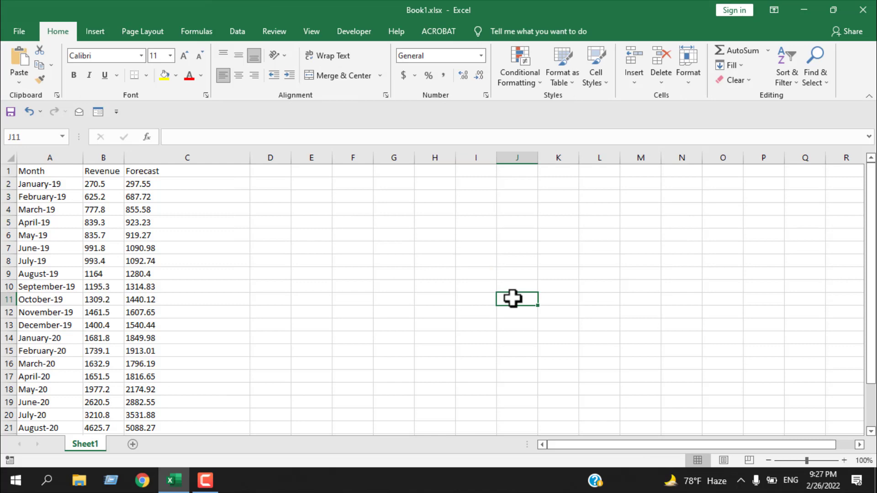
# - Insert a chart of the default type from the Month, Revenue and Forecast data on the current sheet
pyautogui.click(136, 264)
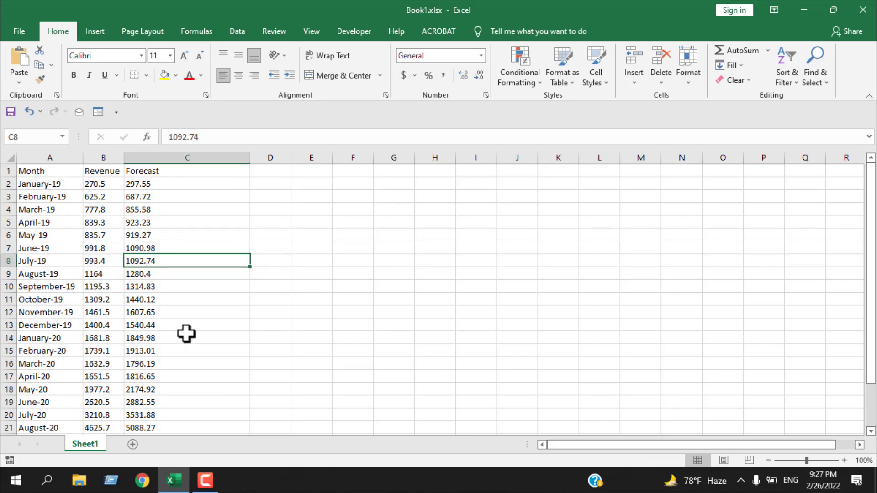
pyautogui.hotkey('alt', 'F1')
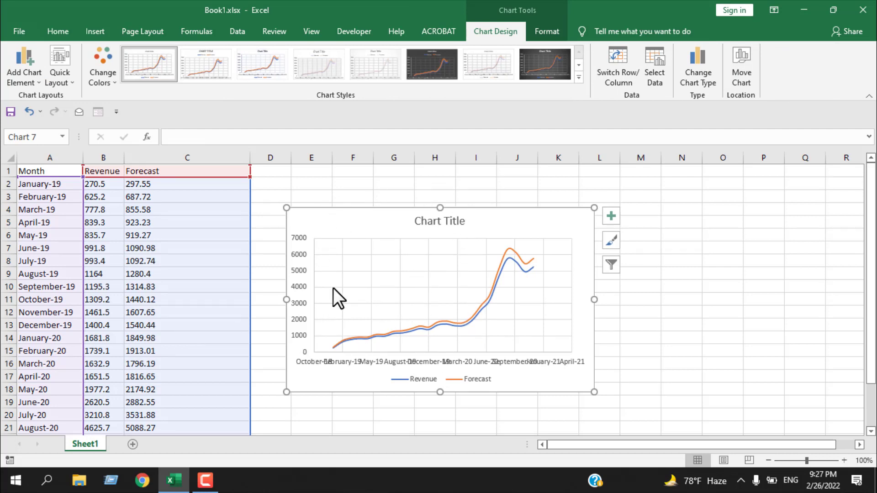
pyautogui.moveTo(470, 322)
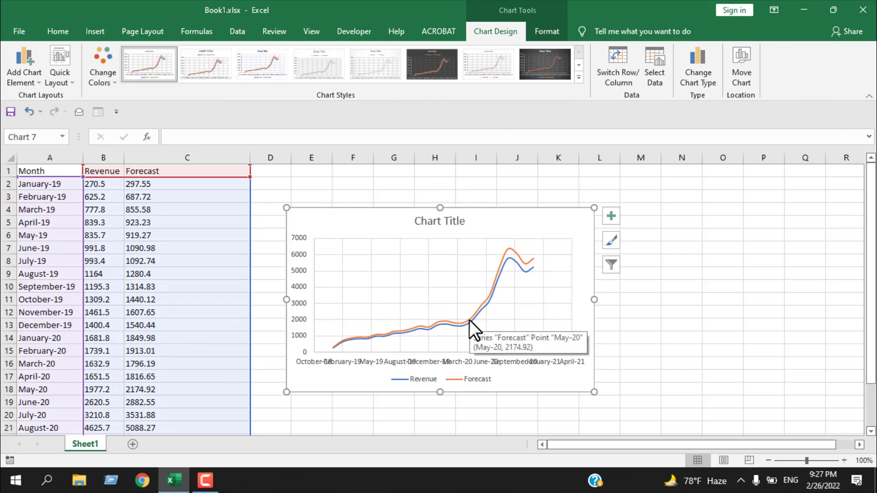